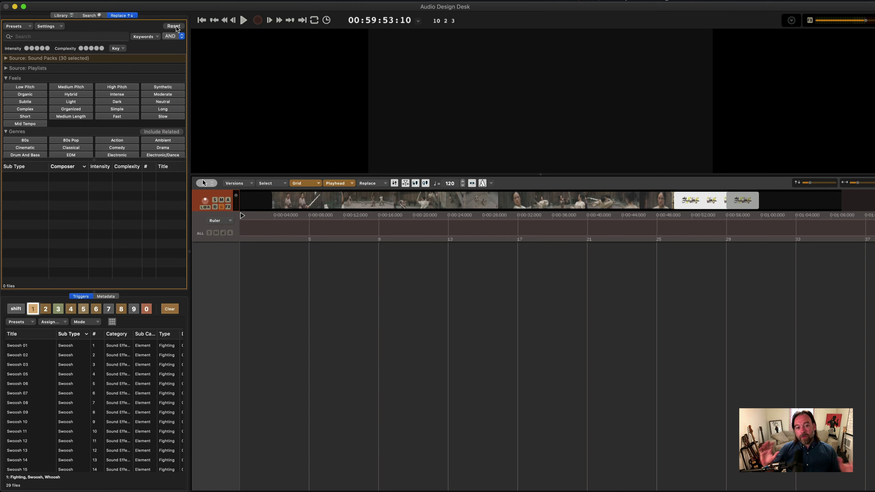
- Send the Audio Design Desk playhead back to the start and begin switching apps
click(277, 324)
key(Home)
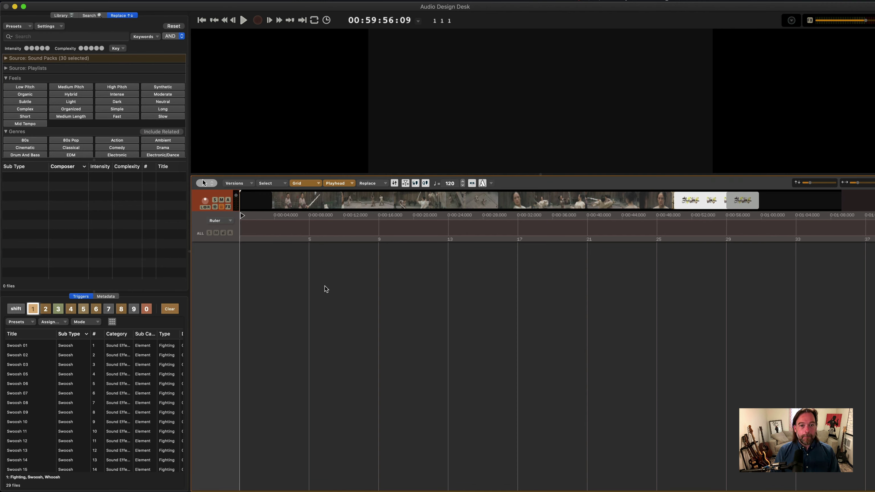
key(super+Tab)
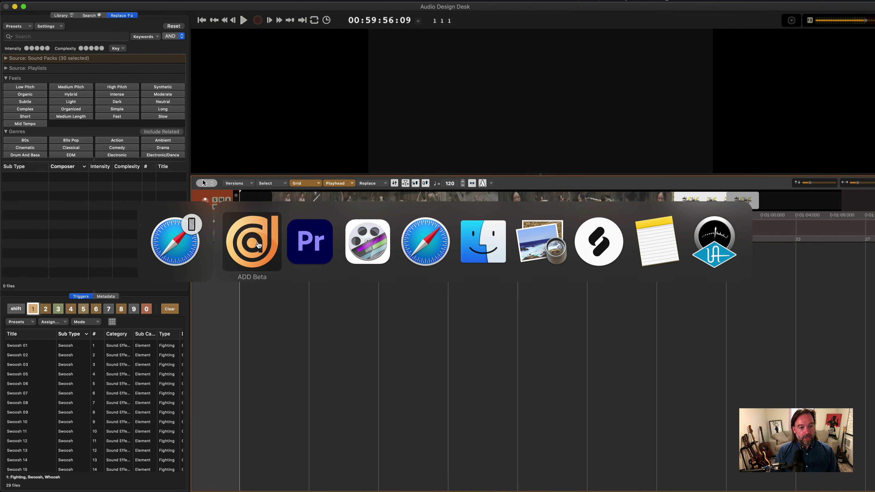
- Bring up Premiere Pro and scrub the fight to the sword clash near 00:00:13:03
click(329, 245)
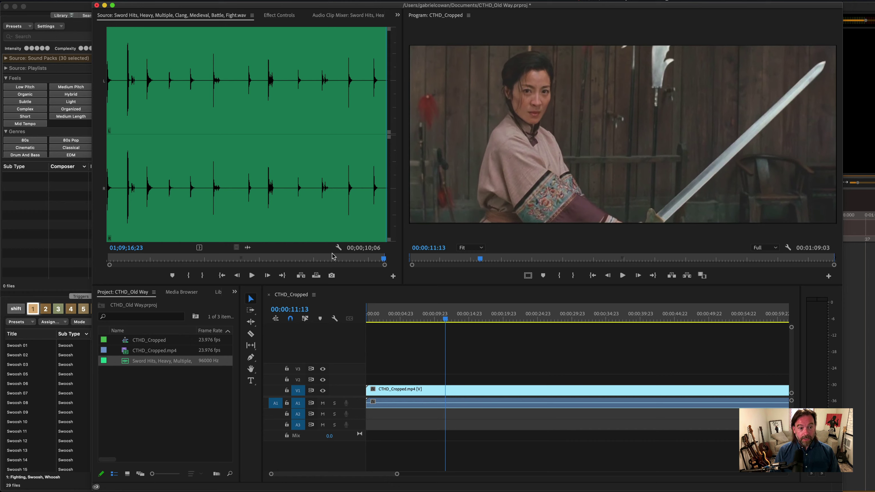
mouse_move(446, 319)
mouse_down()
mouse_move(482, 320)
mouse_move(445, 320)
mouse_move(457, 319)
mouse_up()
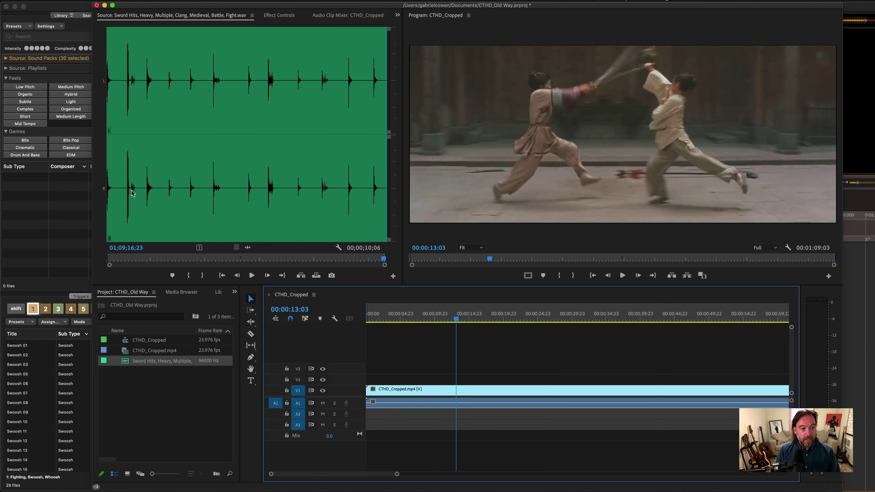
- Mark one sword hit in the Source monitor, place it on A2 at the clash, and preview
click(146, 189)
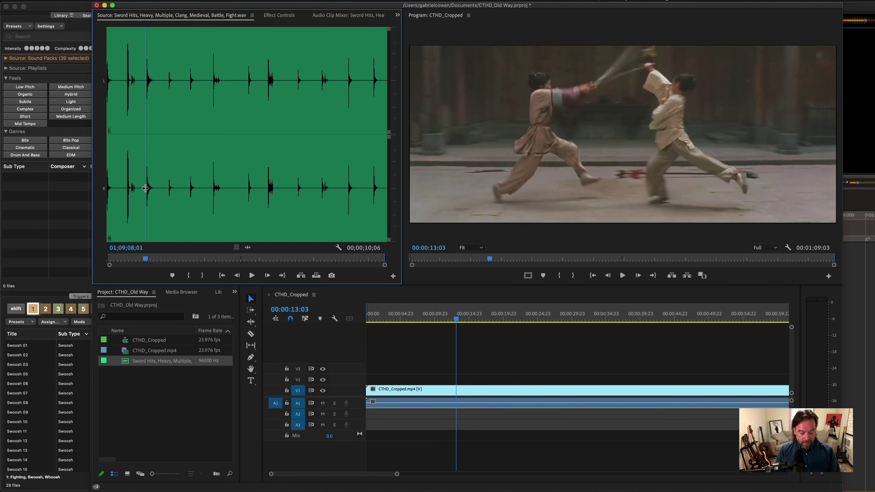
key(i)
click(155, 185)
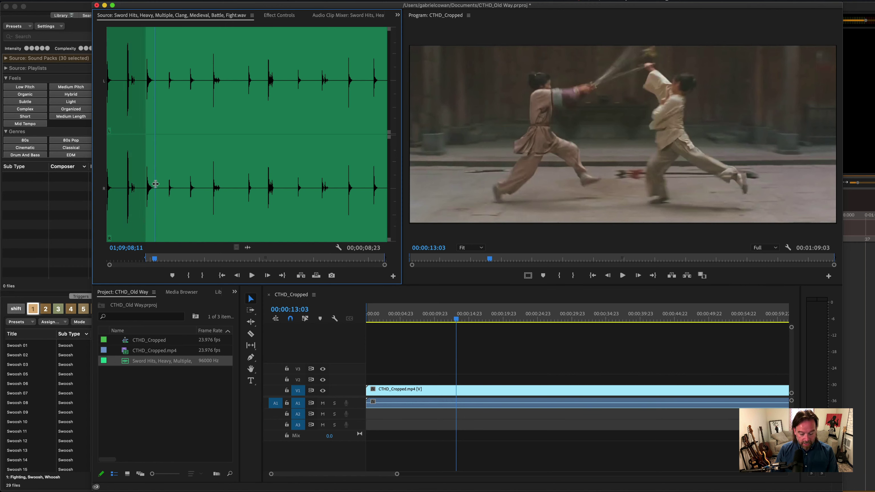
key(o)
drag(248, 247, 458, 418)
key(space)
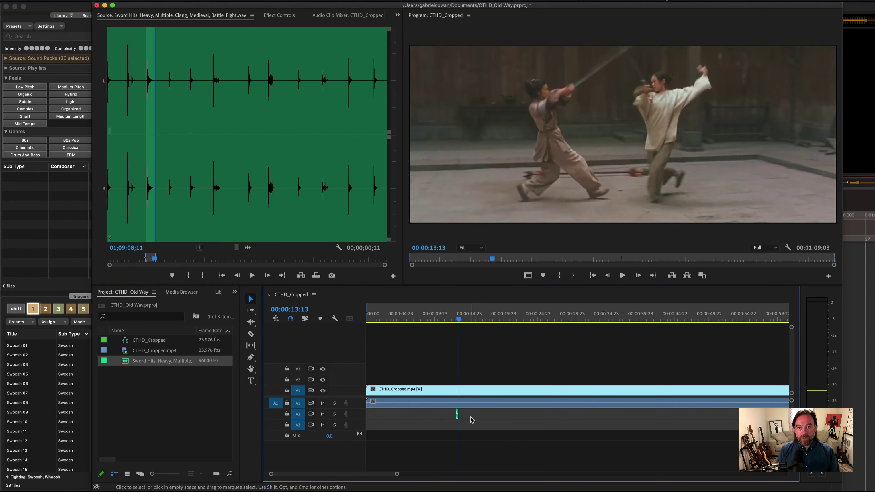
key(space)
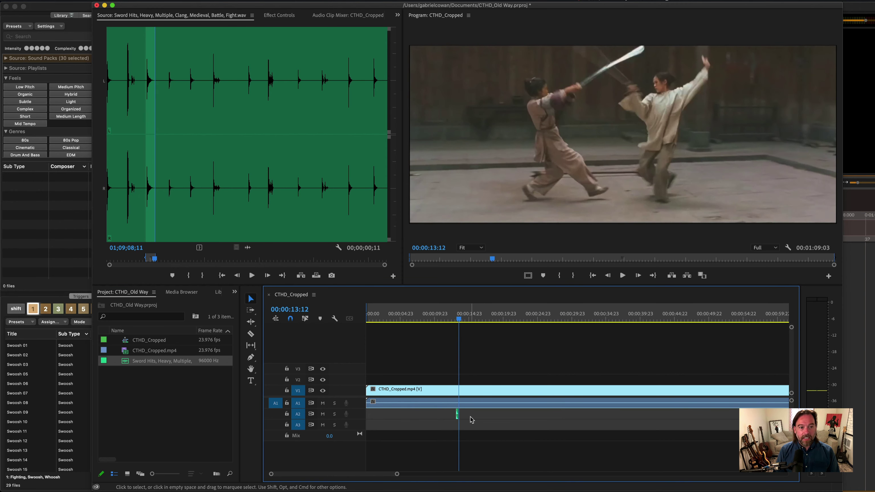
- Mark a different single hit, place it on A2 at the playhead, and zoom the timeline in
click(169, 188)
key(i)
click(176, 187)
key(o)
drag(458, 414, 458, 414)
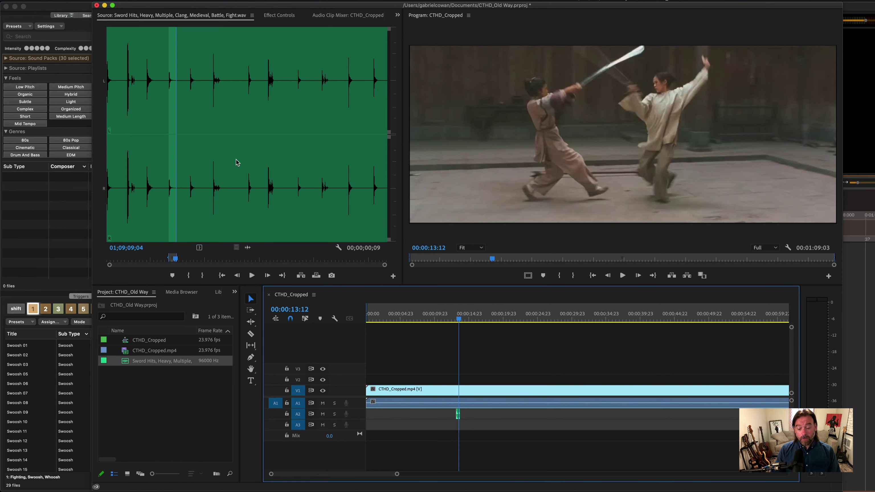
key(equal)
key(equal)
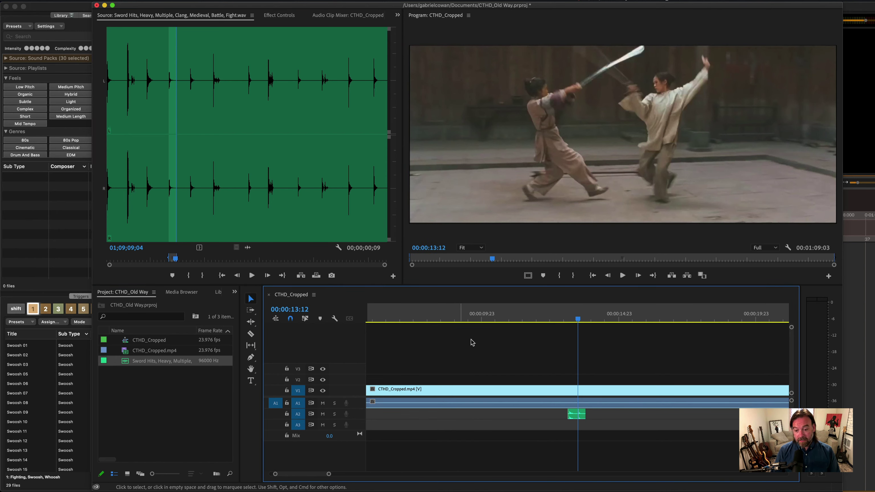
scroll(500, 358, up, 1)
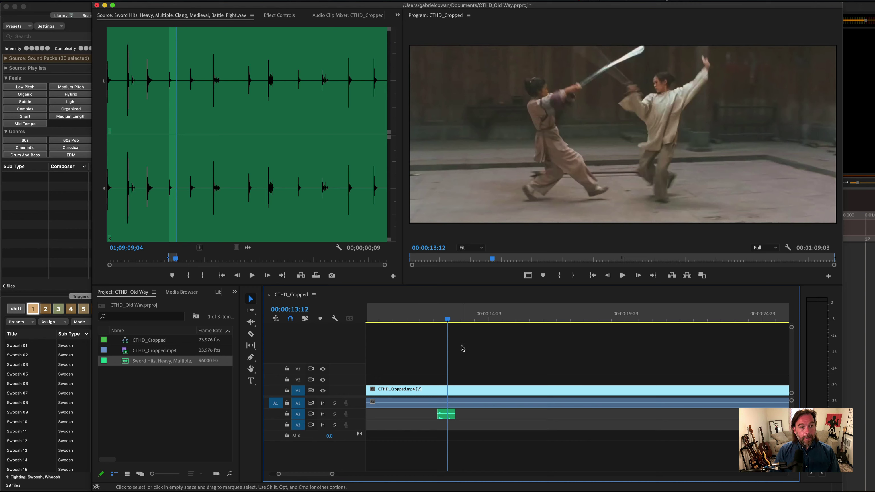
- Clear the In/Out marks and place the whole Sword Hits recording on track A2
drag(129, 361, 240, 228)
click(214, 234)
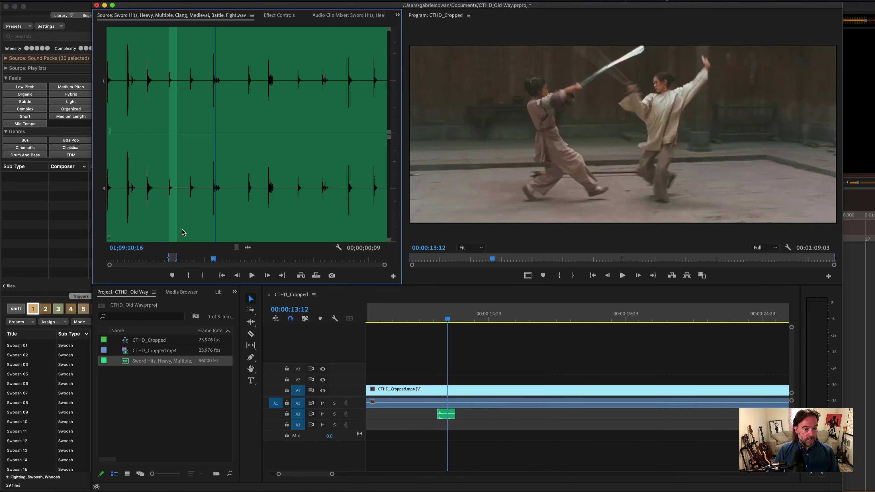
drag(168, 209, 49, 207)
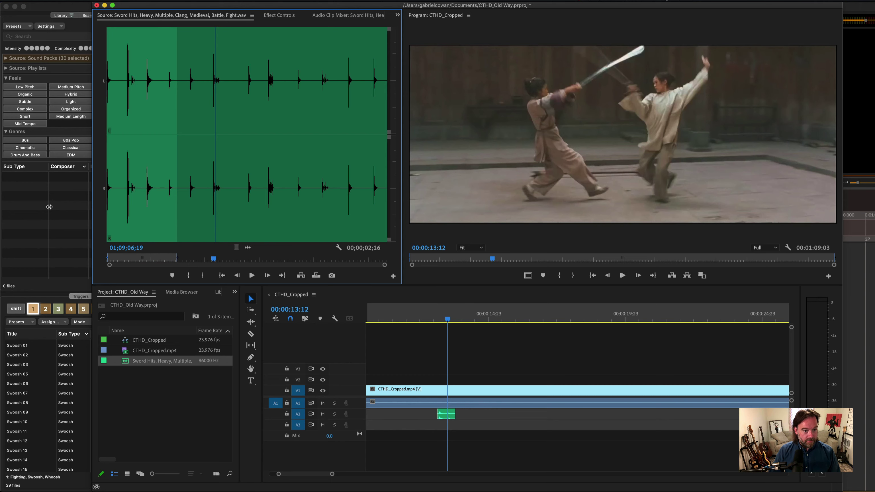
key(alt+x)
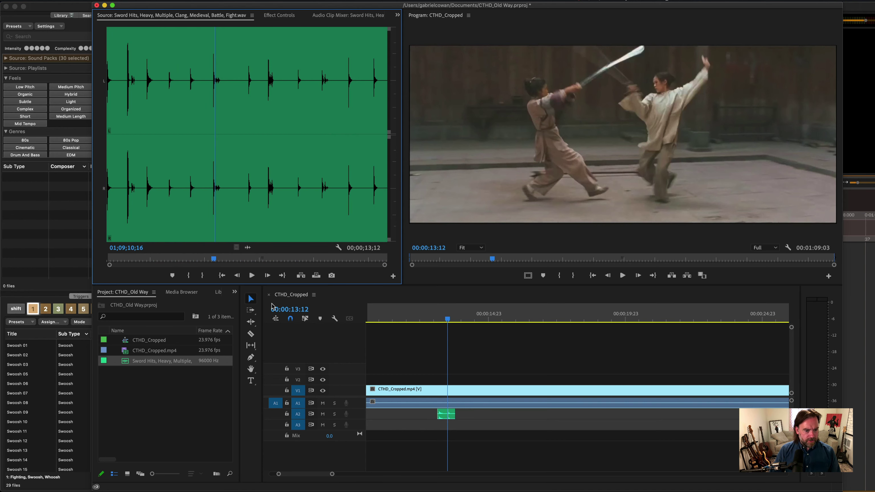
drag(144, 362, 521, 413)
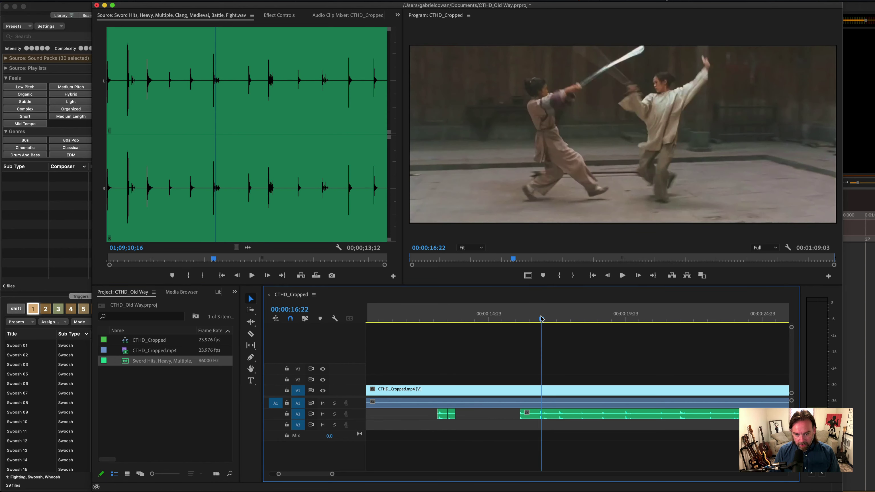
- Split the Sword Hits clip on A2 at the next two clashes
click(539, 318)
click(555, 417)
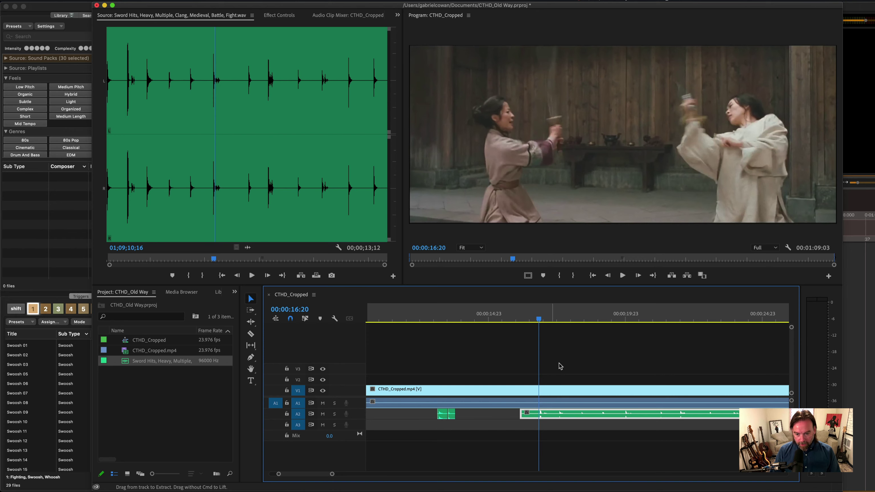
key(super+k)
click(559, 317)
click(583, 417)
key(super+k)
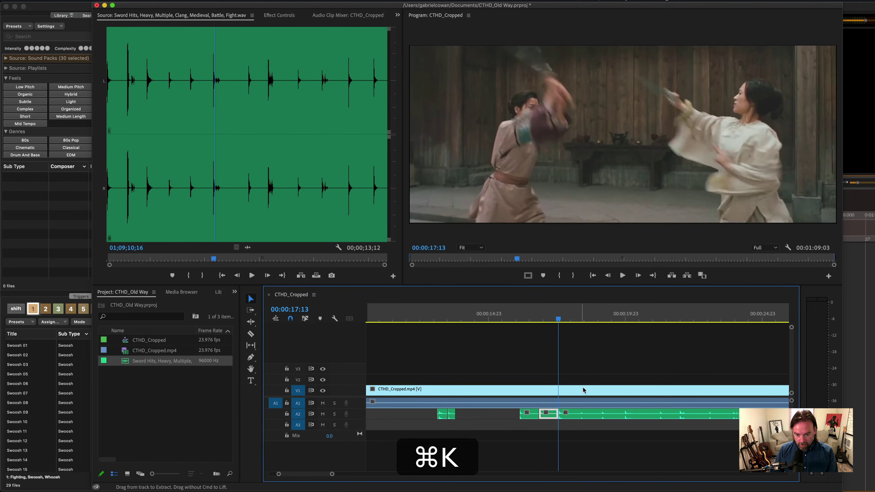
- Cut off further hits on A2 and move one short hit down to track A3
click(582, 318)
click(580, 319)
click(596, 415)
key(super+k)
drag(585, 320, 601, 320)
click(631, 418)
key(super+k)
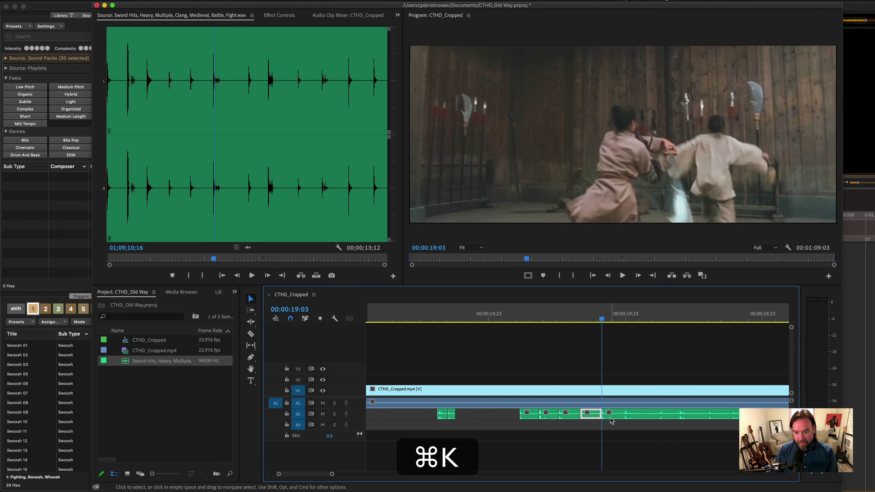
drag(529, 415, 465, 426)
- Align the A3 hit with the first clash and slide a short A2 hit onto the next clash
key(Up)
key(Left)
key(Left)
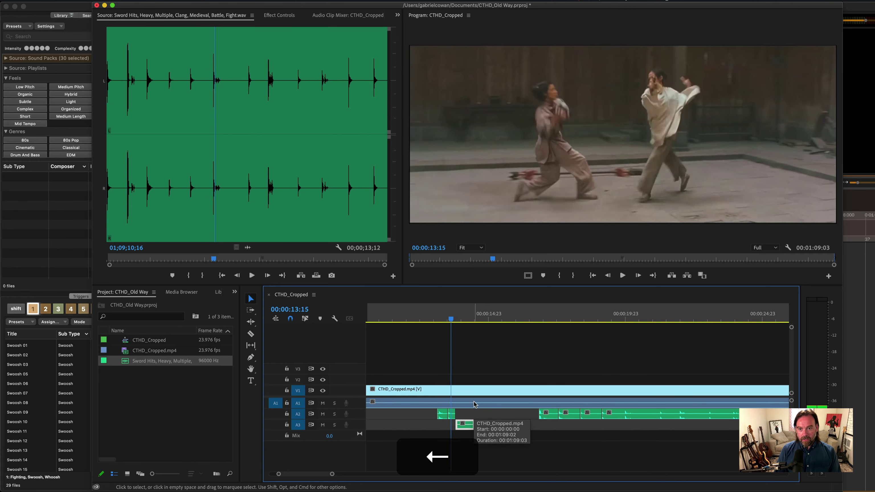
key(Right)
key(Right)
key(Right)
key(Right)
key(Right)
key(Right)
key(Right)
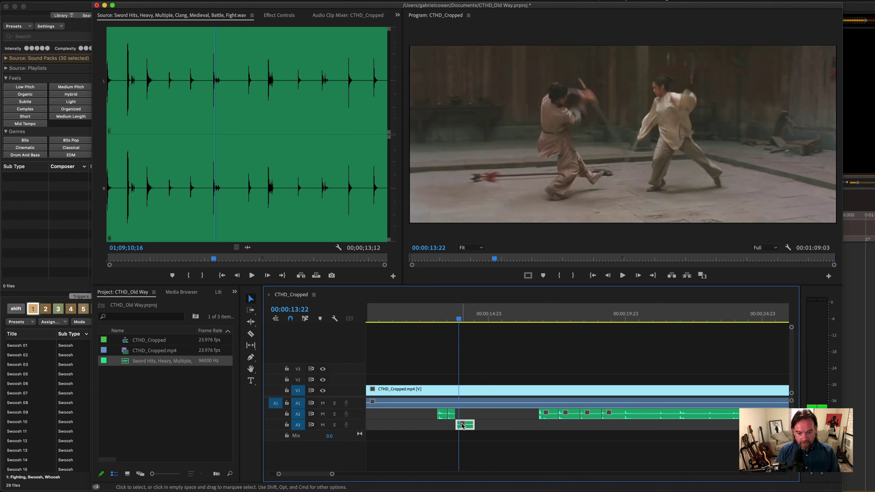
drag(463, 424, 467, 425)
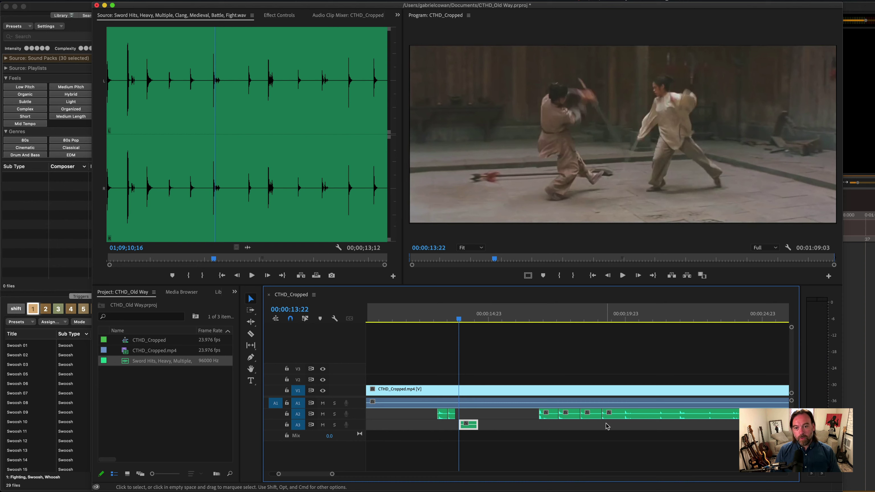
key(Right)
key(Right)
key(Right)
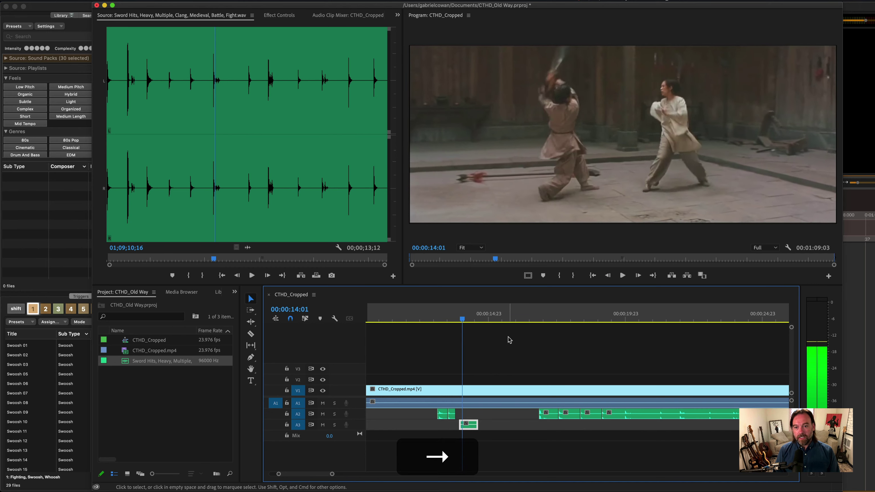
key(Right)
key(Right)
key(Right)
key(Right)
key(Right)
key(Right)
key(Right)
key(Right)
key(Right)
key(Right)
key(Right)
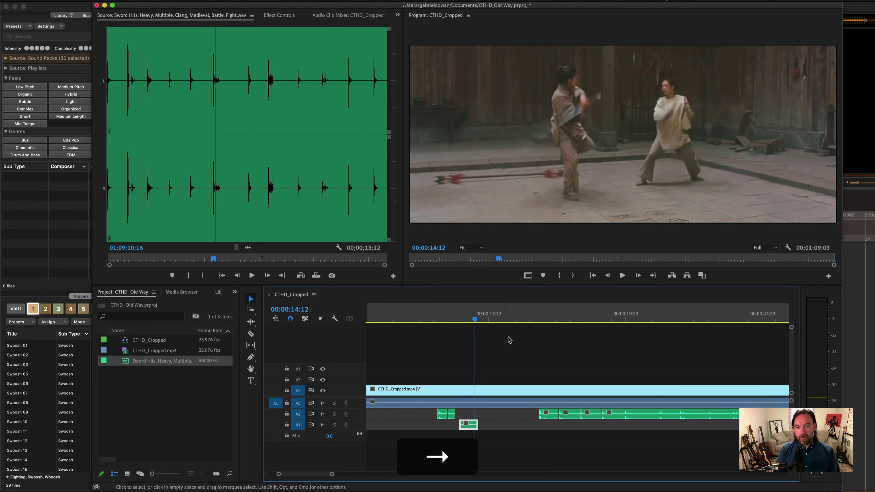
key(Right)
key(Right)
key(Right)
key(Right)
key(Right)
key(Right)
key(Right)
key(Right)
key(Right)
key(Right)
key(Right)
key(Right)
key(Right)
key(Right)
key(Right)
key(Right)
key(Right)
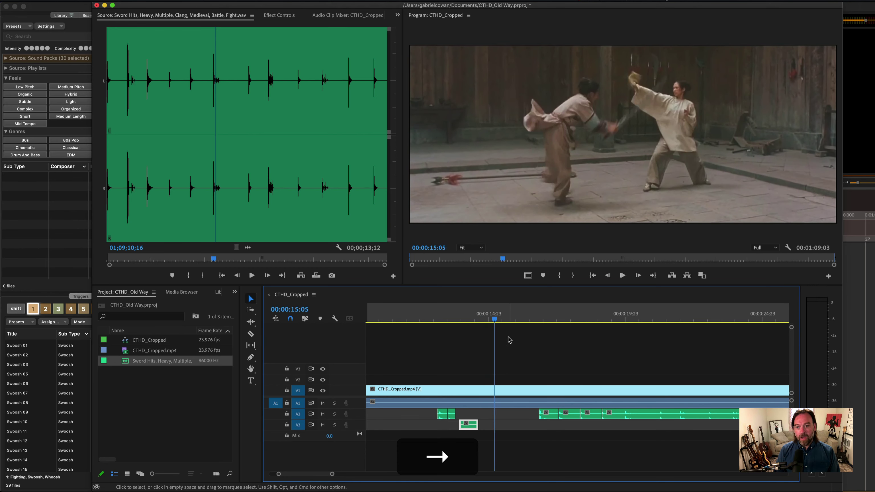
drag(545, 414, 501, 418)
- Move another A2 hit onto A3 at the following clash, then return to Audio Design Desk
key(Right)
key(Right)
key(Right)
key(Right)
key(Right)
key(Right)
key(Right)
key(Right)
key(Right)
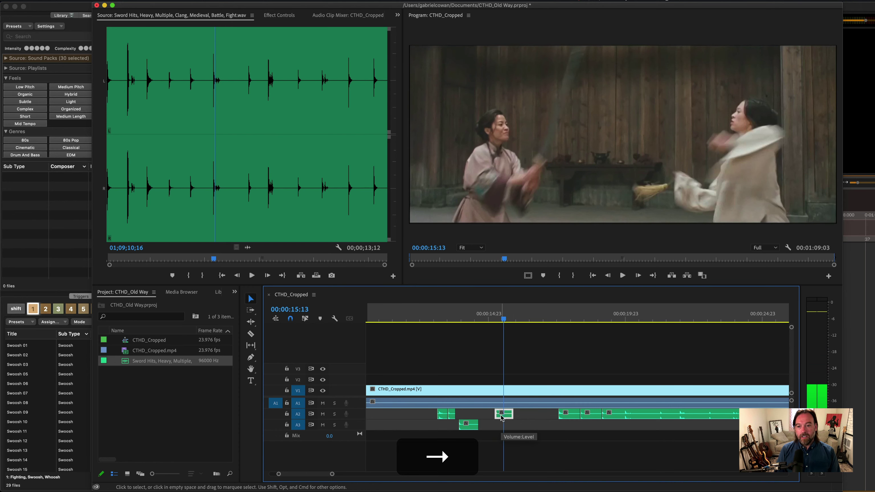
key(Right)
key(Right)
key(Right)
drag(568, 415, 518, 428)
key(Right)
key(Right)
key(Right)
key(Right)
key(Right)
key(Right)
key(Right)
key(Right)
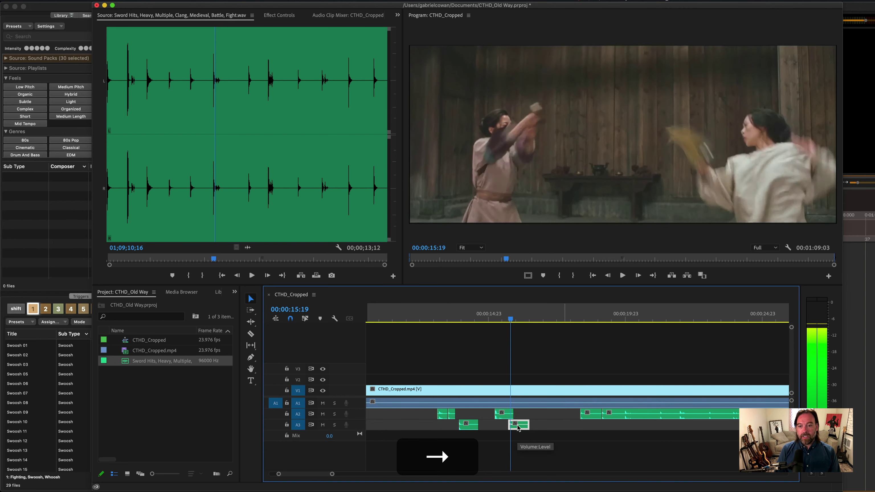
key(Right)
key(Right)
key(Right)
key(Right)
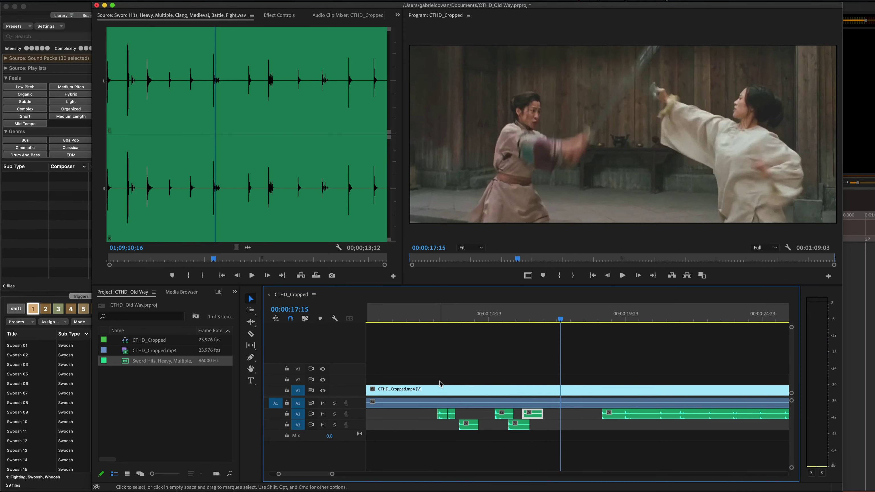
key(super+Tab)
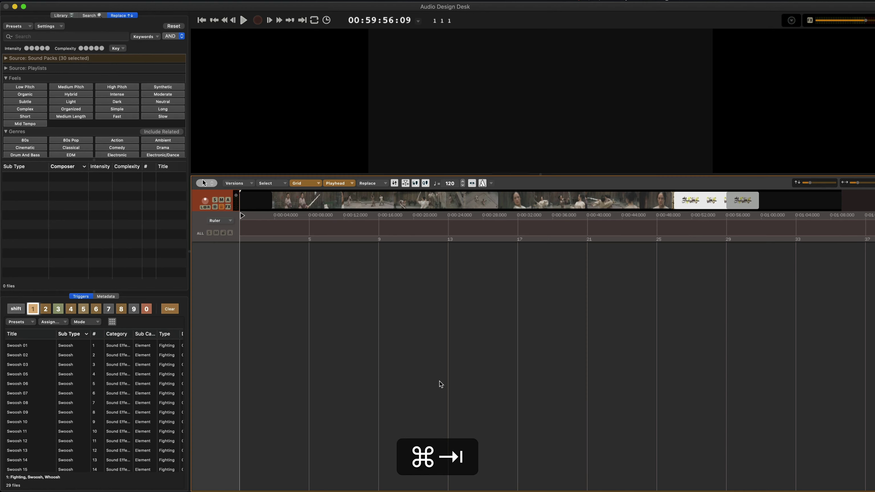
click(360, 195)
click(332, 202)
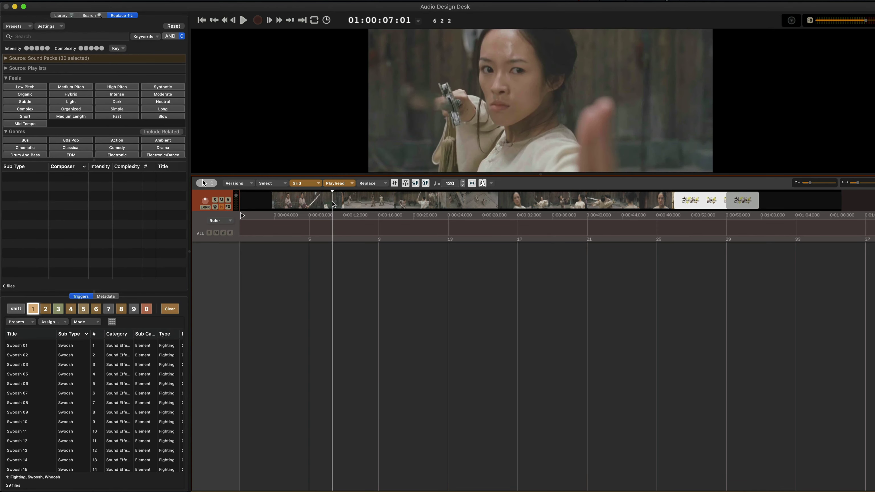
drag(332, 203, 339, 205)
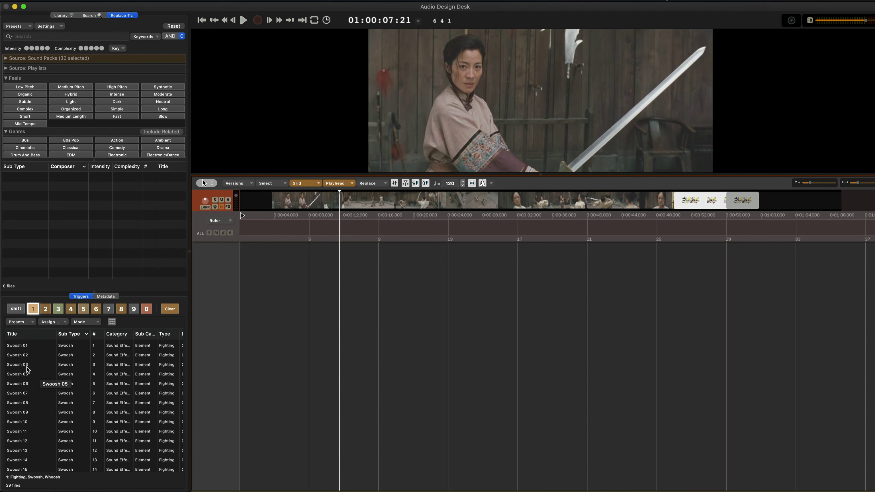
double_click(53, 364)
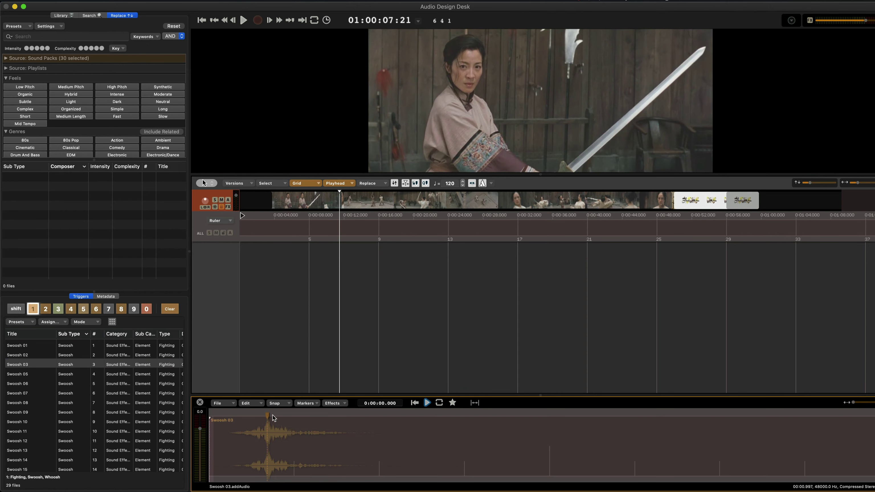
key(space)
key(space)
click(199, 402)
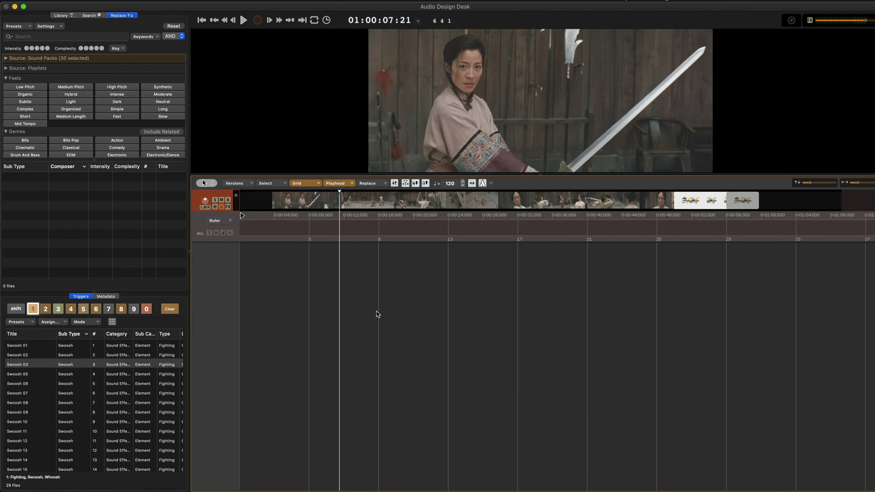
- Switch to trigger set 2 and preview the Katana Hits Sword 02 sound
click(47, 310)
double_click(32, 365)
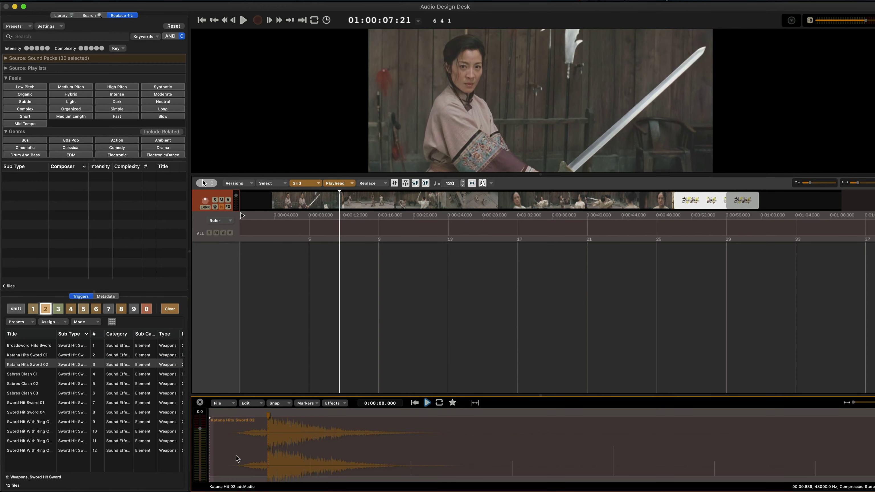
key(space)
click(199, 402)
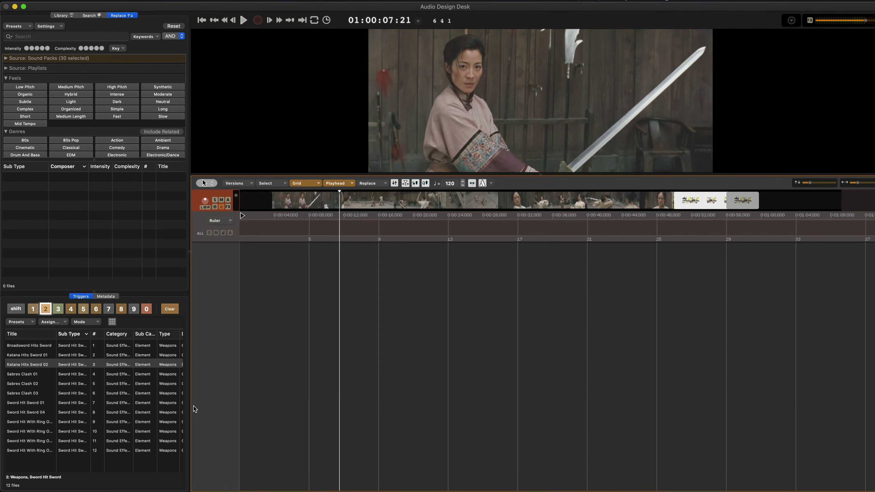
- Play the fight and fire swoosh and sword-hit triggers 1–3 live on each clash
drag(345, 203, 335, 204)
key(space)
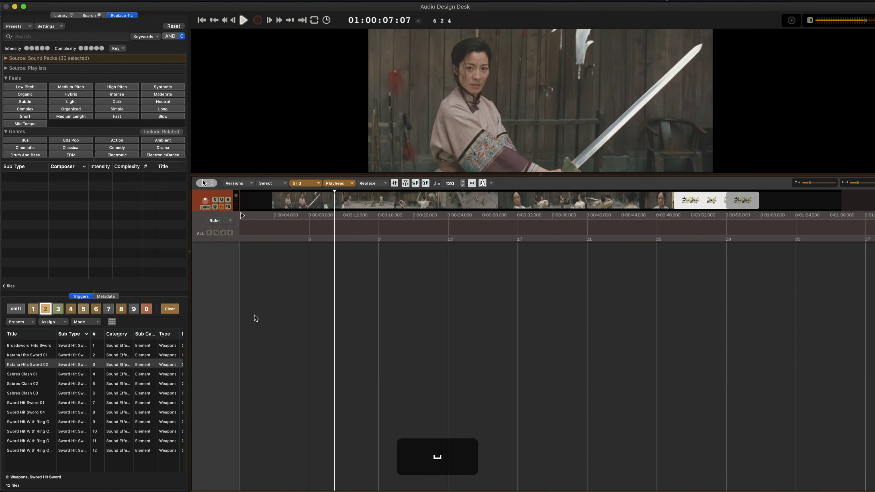
key(i)
key(i)
key(i)
key(i)
key(i)
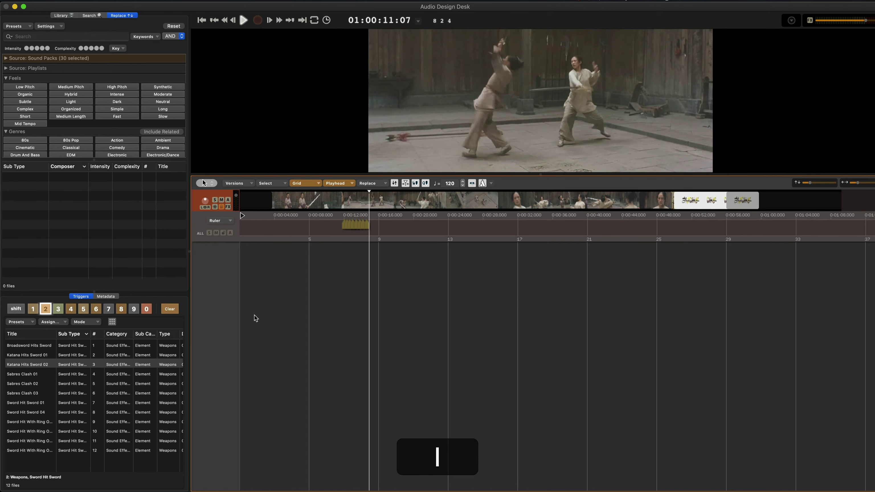
key(2)
key(1)
key(2)
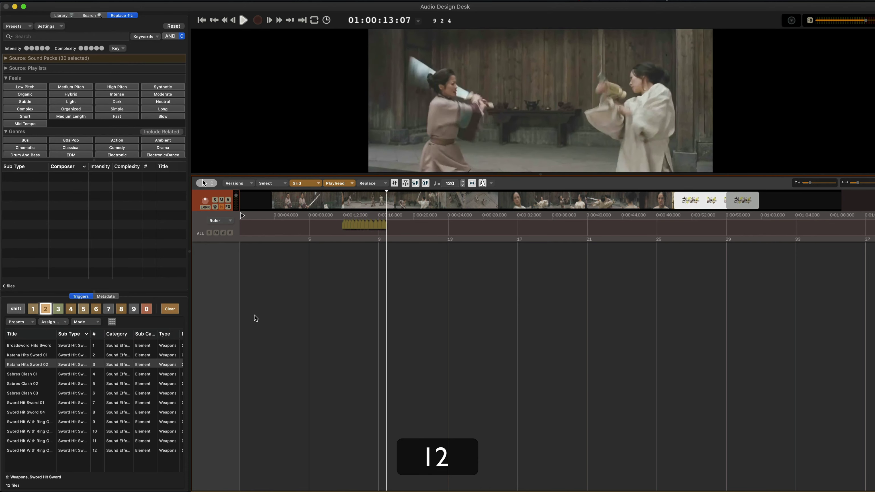
key(3)
key(3)
key(1)
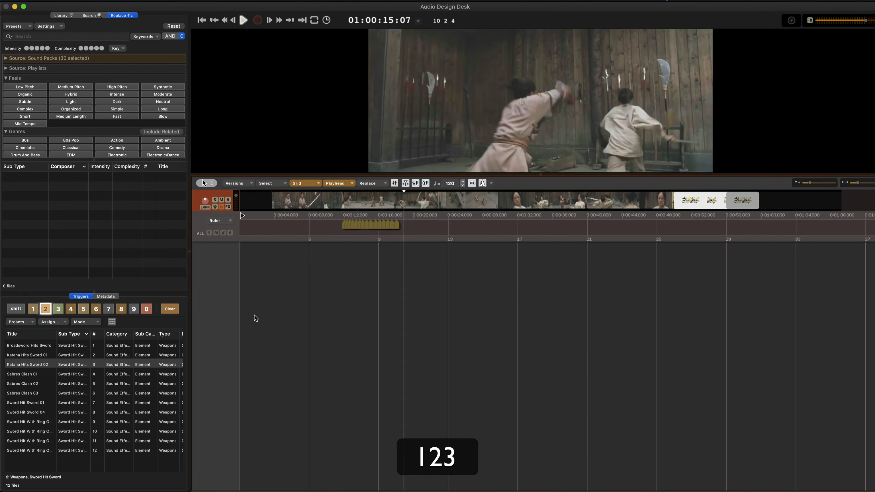
key(3)
key(space)
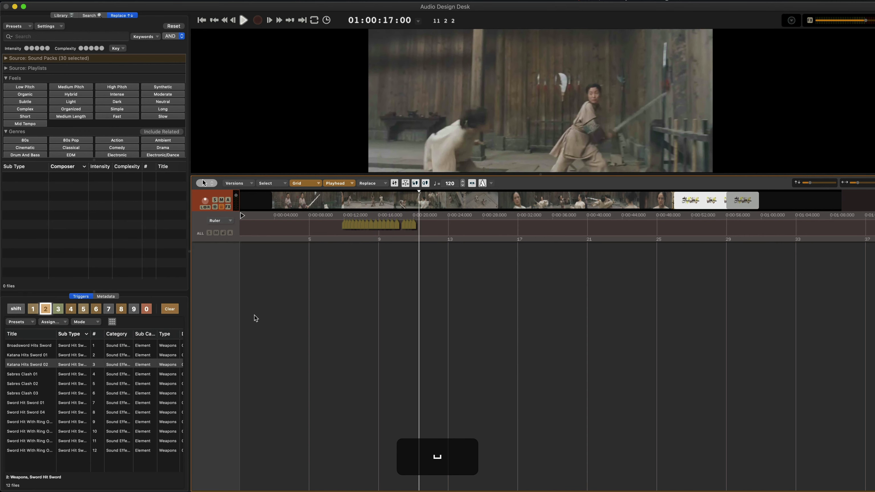
- Replay the recorded hits from the fight start and from about 0:00:09, then select the track 4 clip
click(344, 205)
key(space)
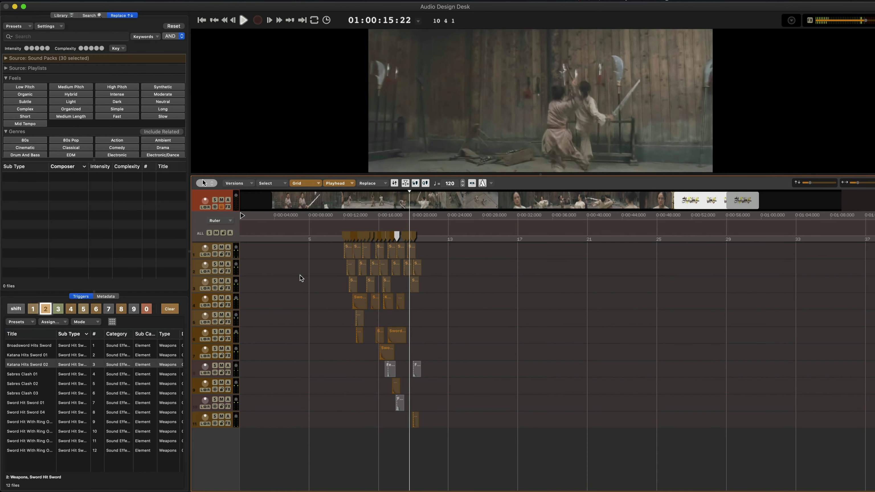
key(space)
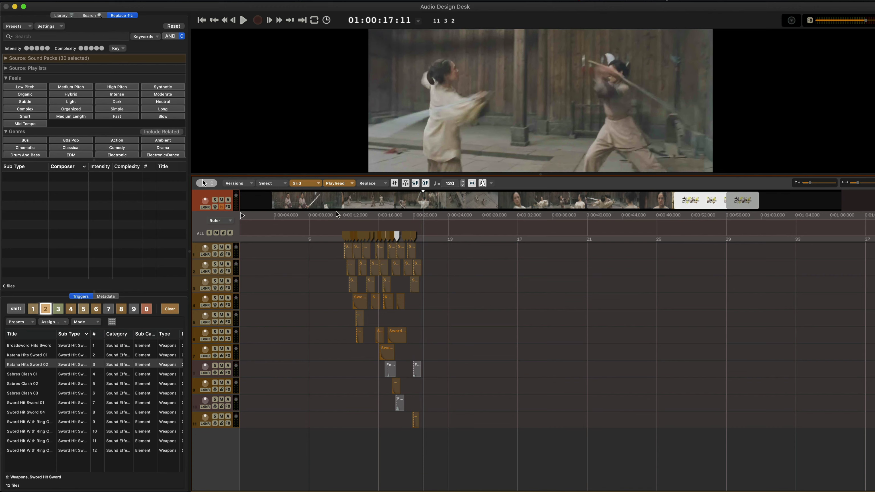
click(344, 197)
key(space)
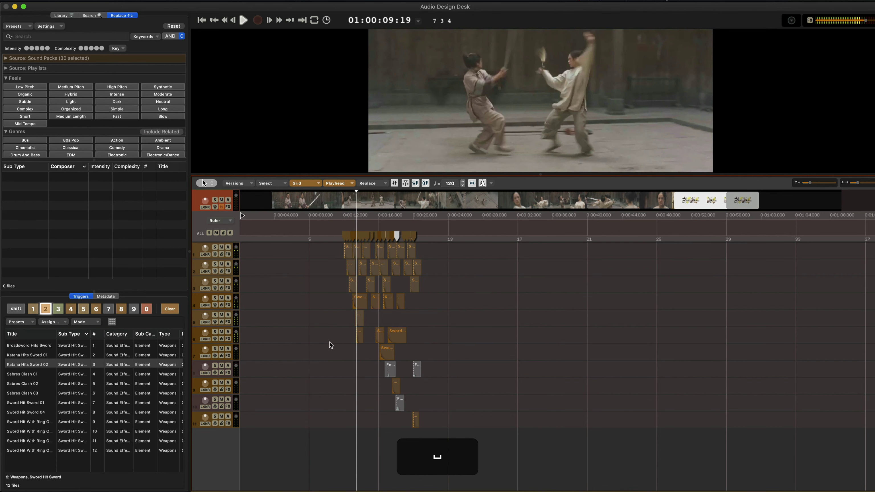
click(360, 302)
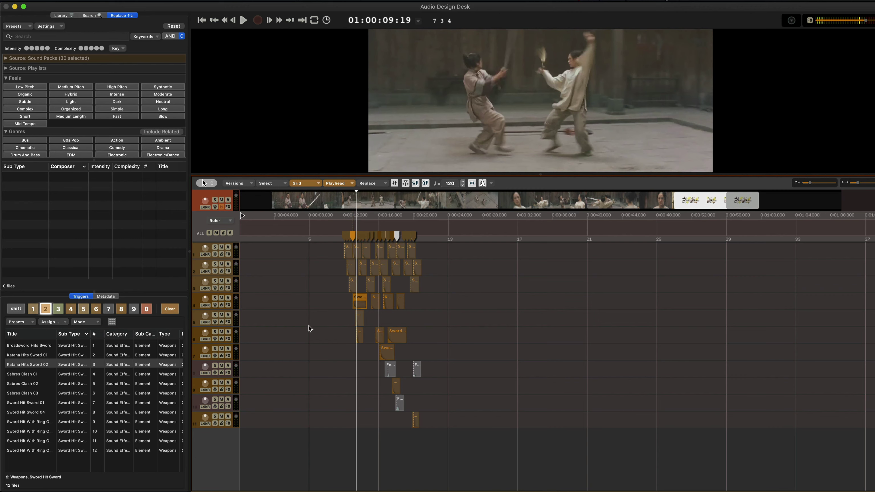
- Audition Sword Hit With Ring Out 01 and Sword Hit Sword 04, replacing the track 4 clip with Sword Hit Sword 04
key(shift+r)
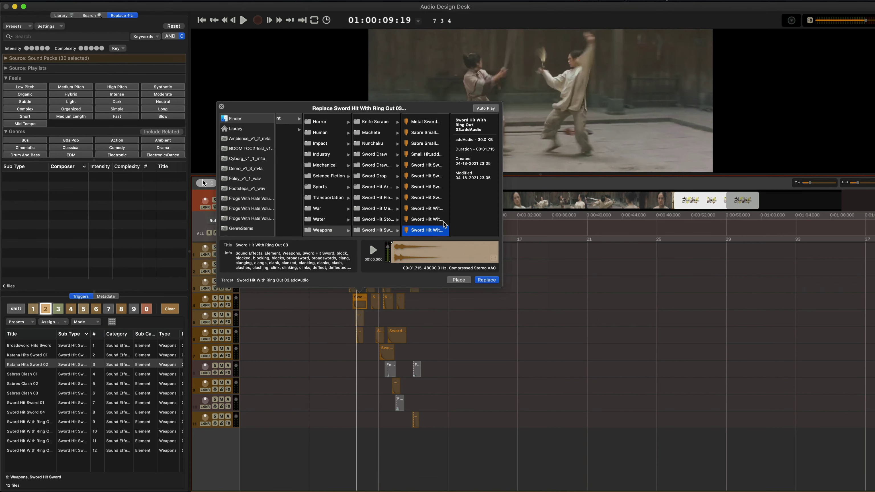
key(Up)
key(space)
key(Up)
key(space)
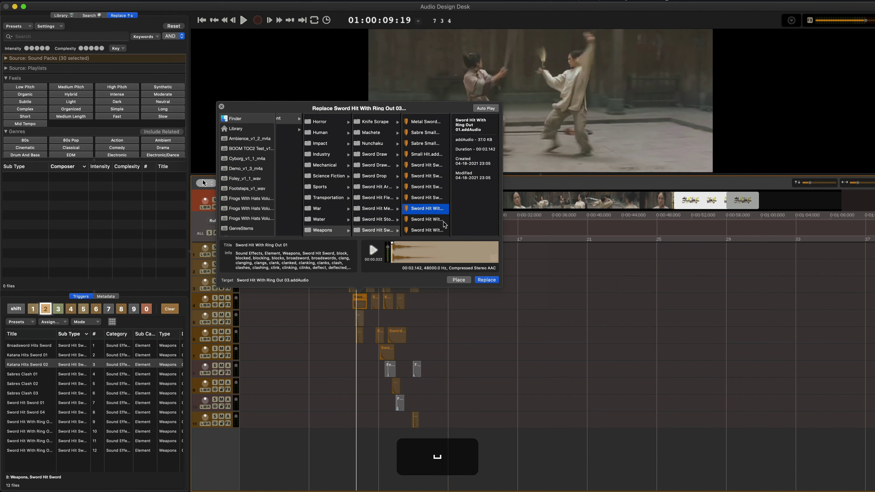
key(Up)
key(space)
key(Return)
key(space)
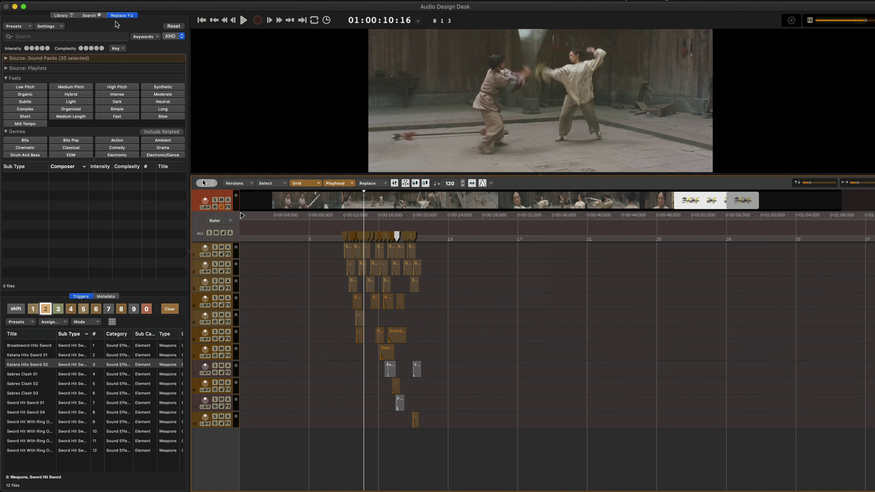
- Search the library for 'lightsaber'
click(91, 15)
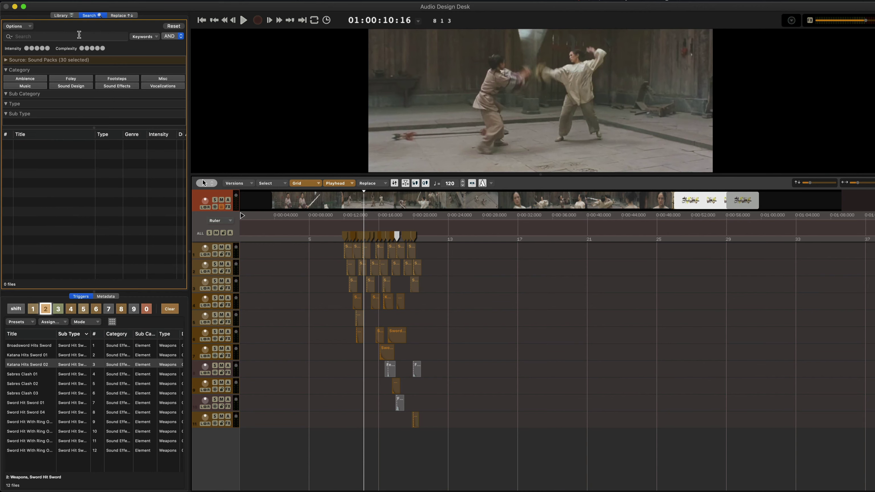
click(76, 36)
text(ligh)
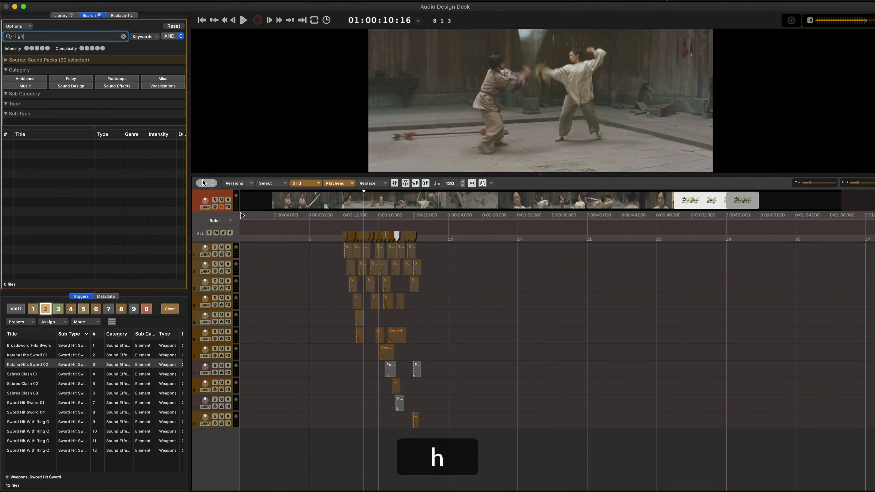
text(tsaber)
key(Return)
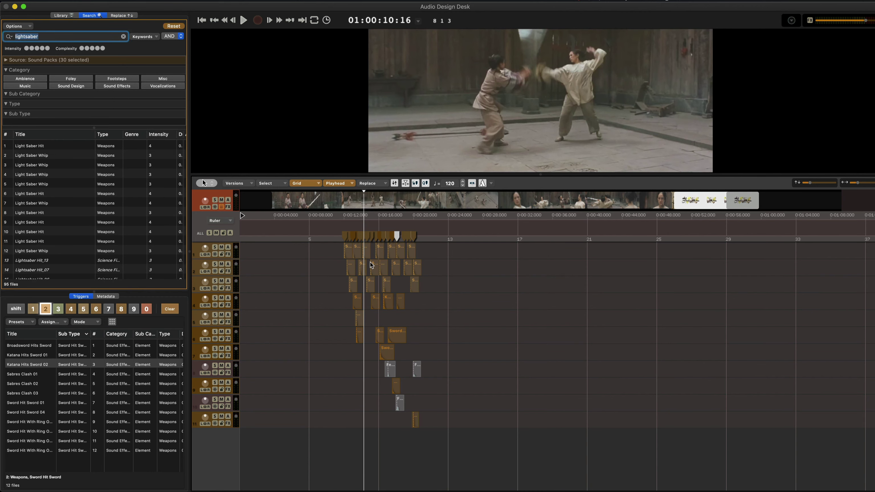
- Select all Sword Hit Sword timeline regions and eleven results starting at Lightsaber Hit_13
click(267, 183)
mouse_move(303, 205)
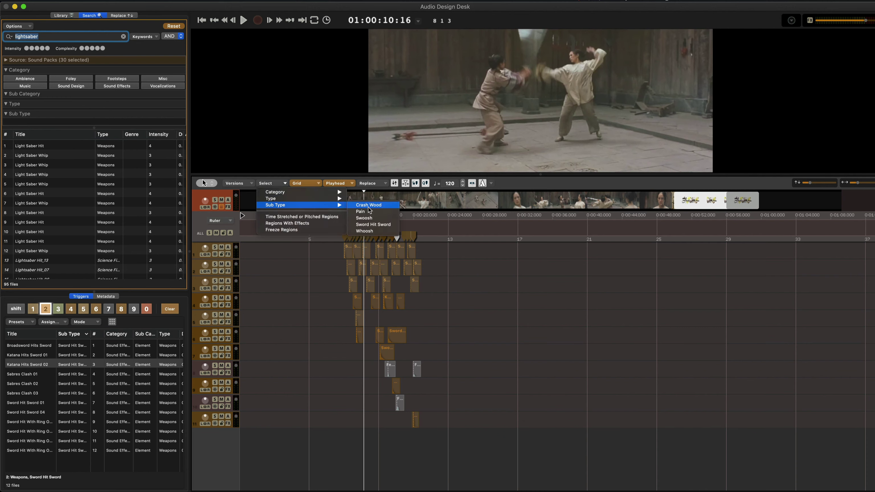
click(382, 226)
scroll(58, 195, down, 5)
click(46, 179)
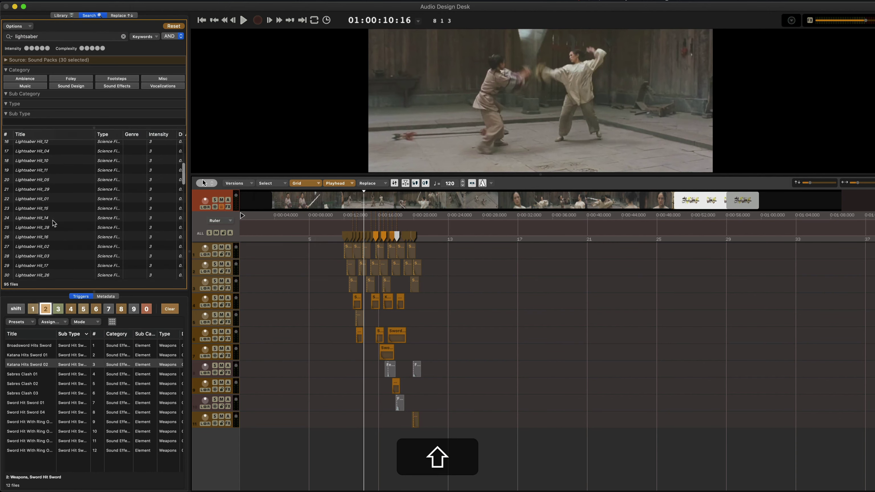
key(shift+Down)
key(shift+Down)
key(shift+Down)
key(shift+Down)
key(shift+Down)
key(shift+Down)
key(shift+Down)
key(shift+Down)
key(shift+Down)
key(shift+Down)
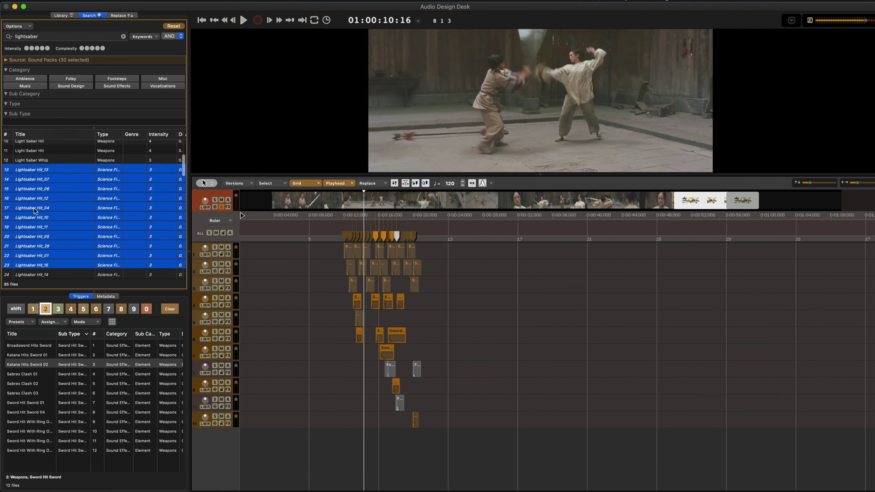
right_click(35, 208)
- Place the eleven Lightsaber Hits sequentially, then select all Swoosh regions on the timeline
mouse_move(112, 261)
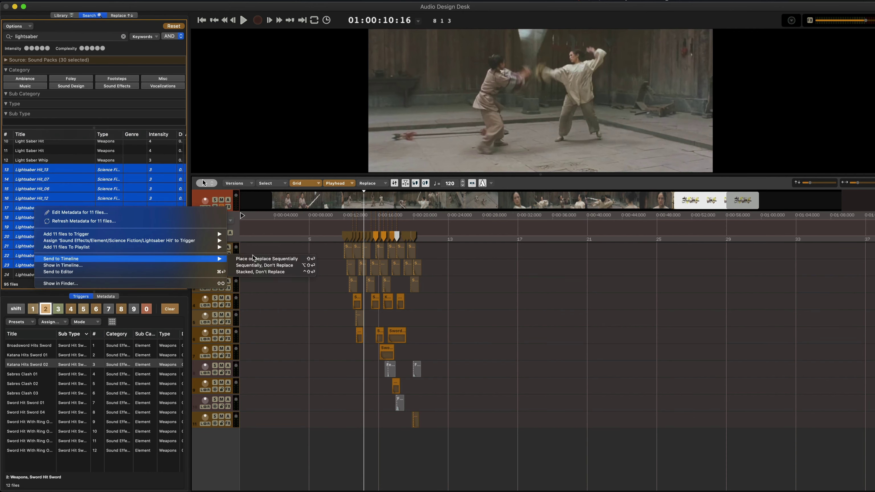
click(291, 257)
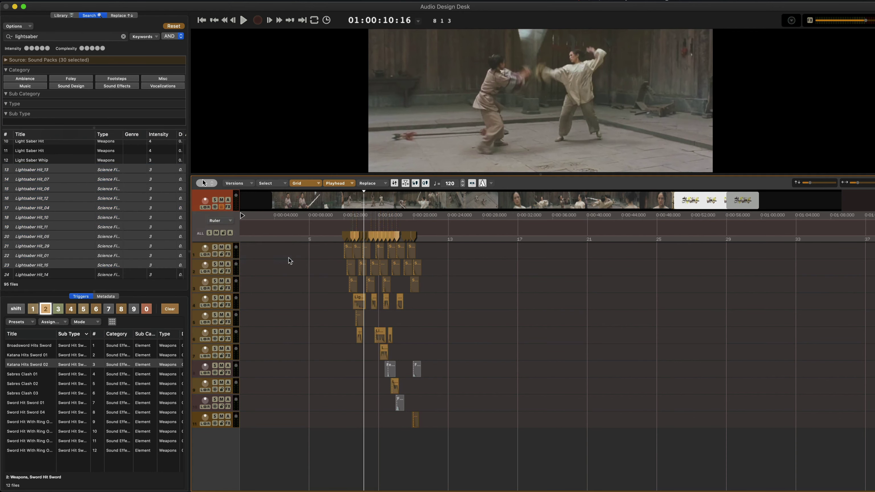
click(271, 184)
mouse_move(293, 205)
click(362, 223)
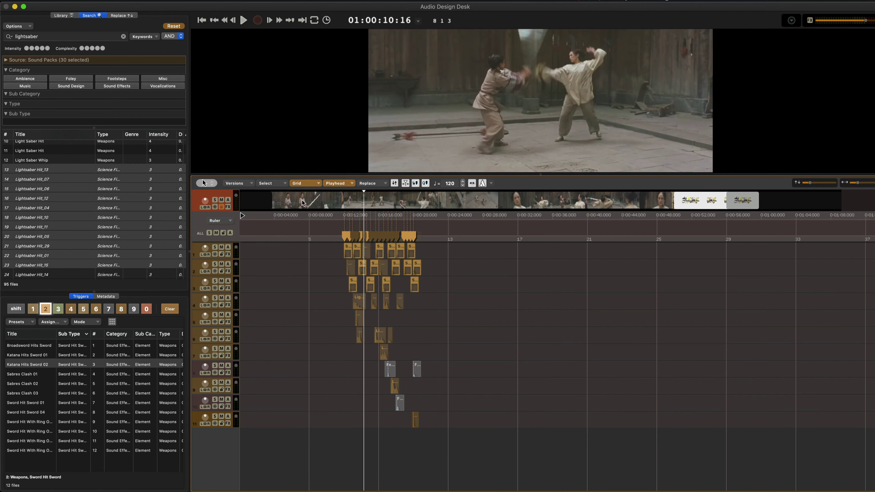
- Select the clips on tracks 1–3 and 5 and replace them with Lightsaber Whip_13 through Whip_14
drag(322, 246, 444, 286)
key(super)
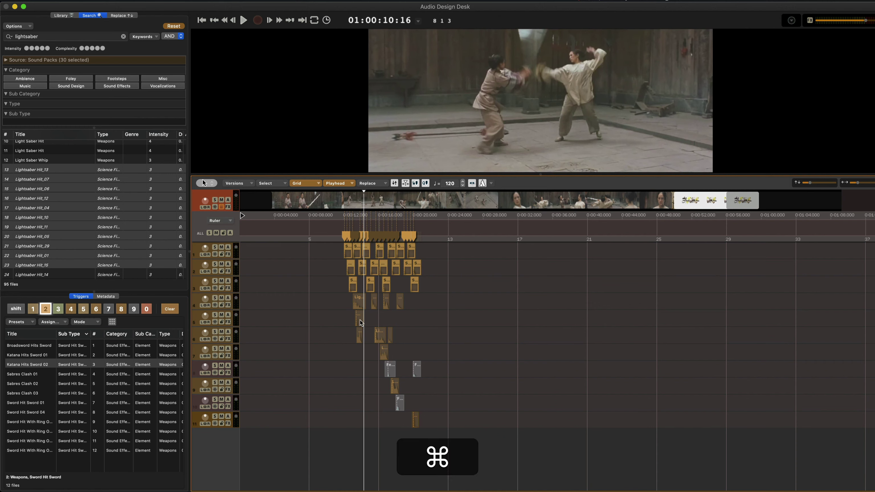
super+click(360, 320)
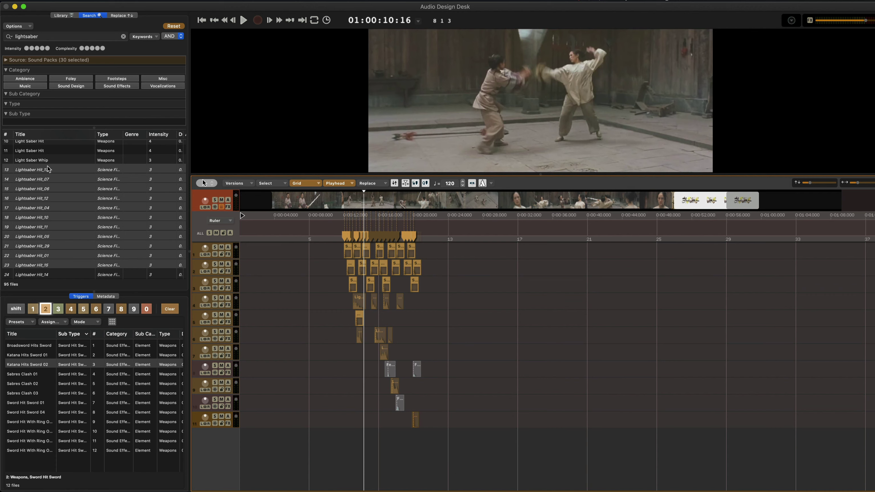
scroll(48, 169, down, 10)
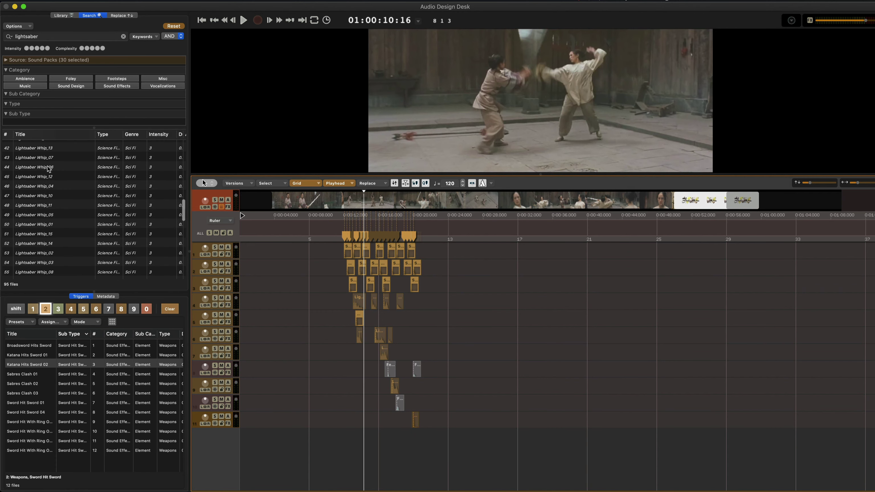
scroll(48, 168, up, 1)
click(49, 153)
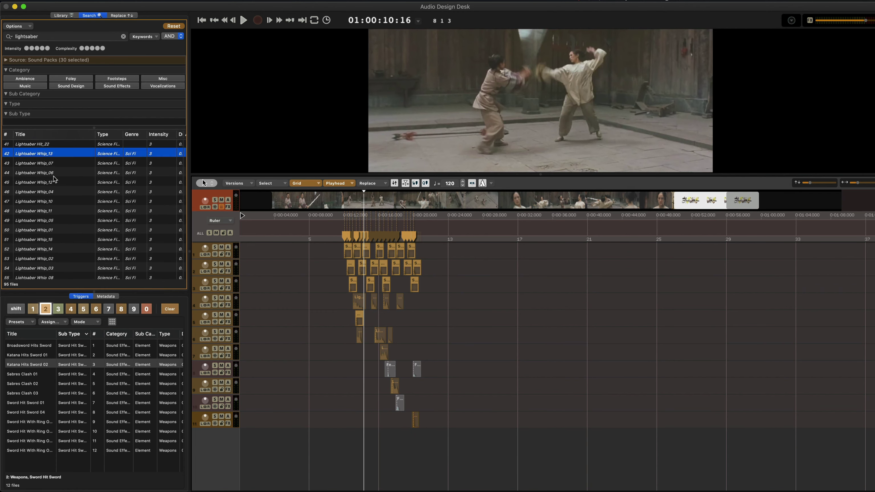
shift+click(55, 251)
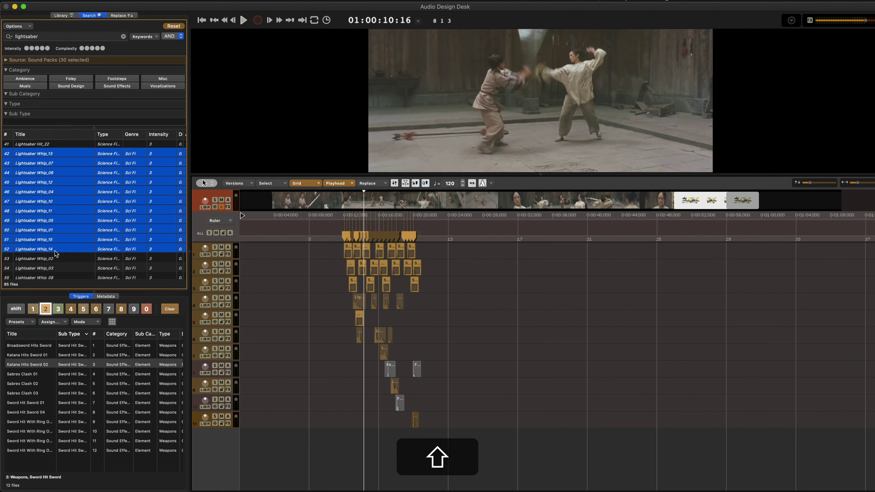
key(shift+Return)
- Audition the lightsaber sword hits from about the 10 s mark
click(341, 202)
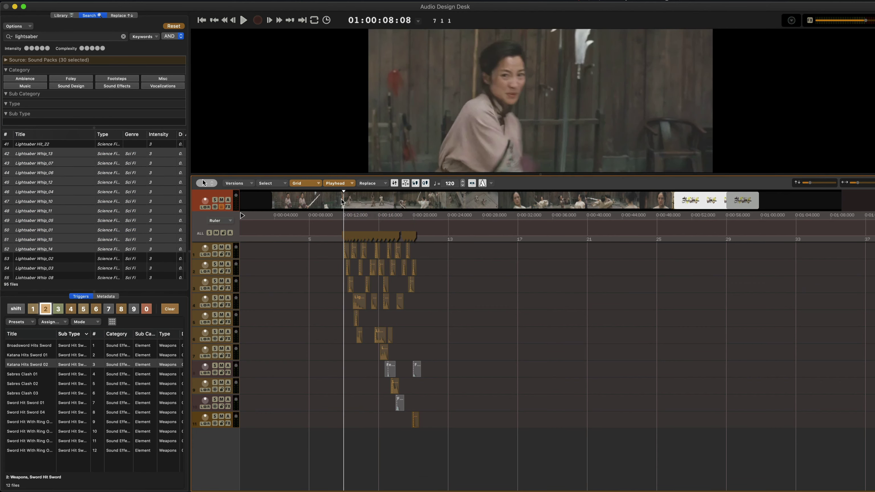
key(space)
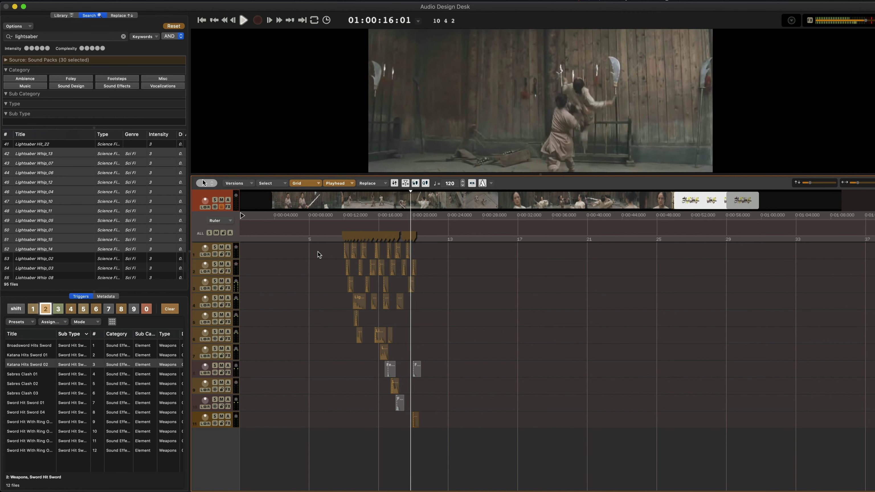
key(space)
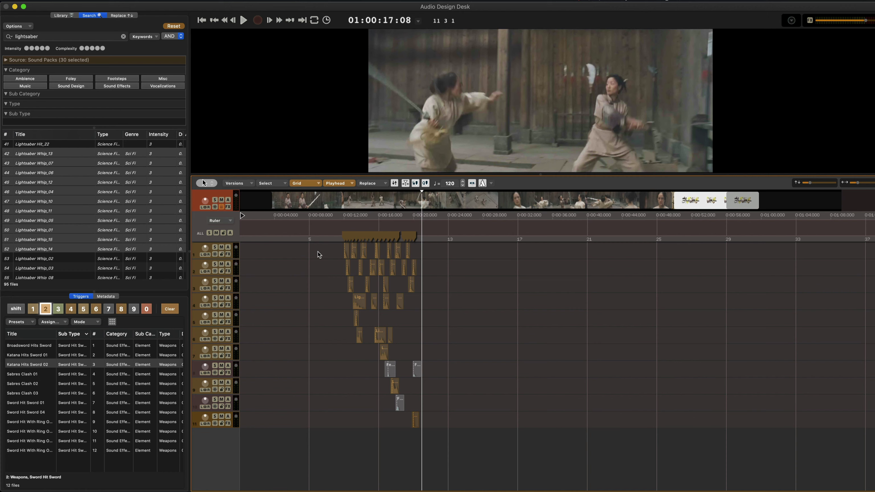
- Restore the original sword hits, then move the short-clip track and track 11 up the order
key(super+z)
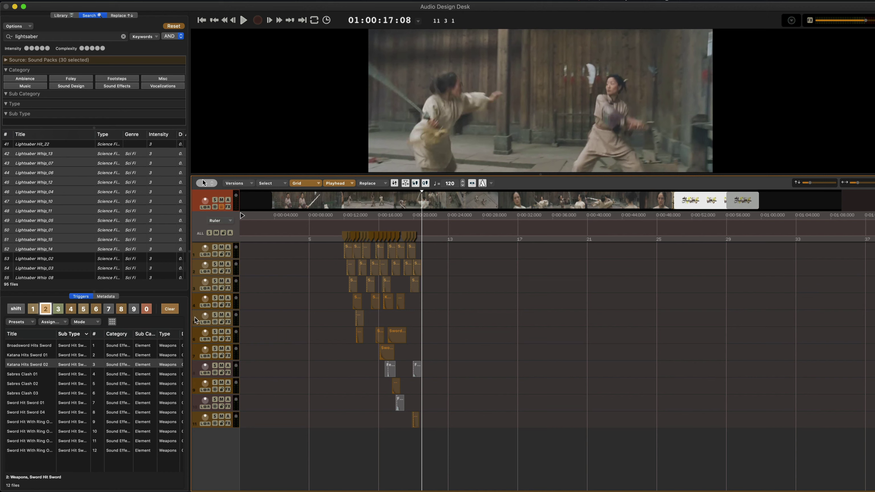
drag(195, 320, 195, 381)
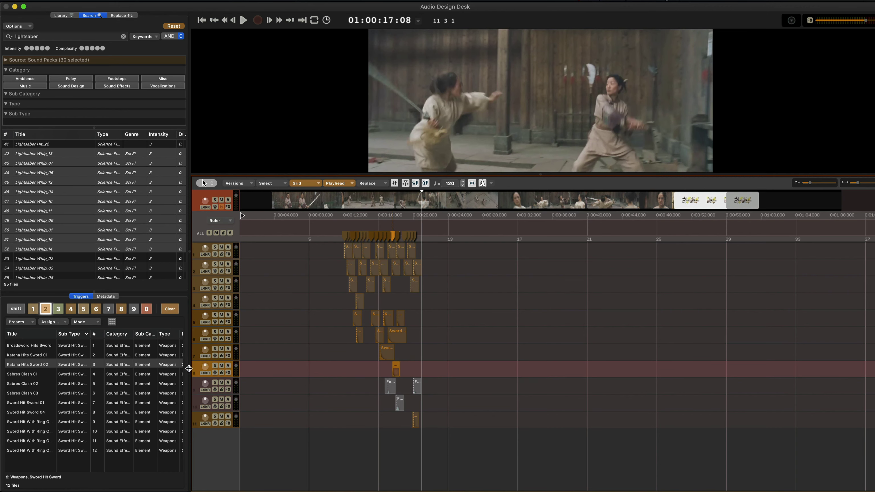
drag(196, 430, 187, 382)
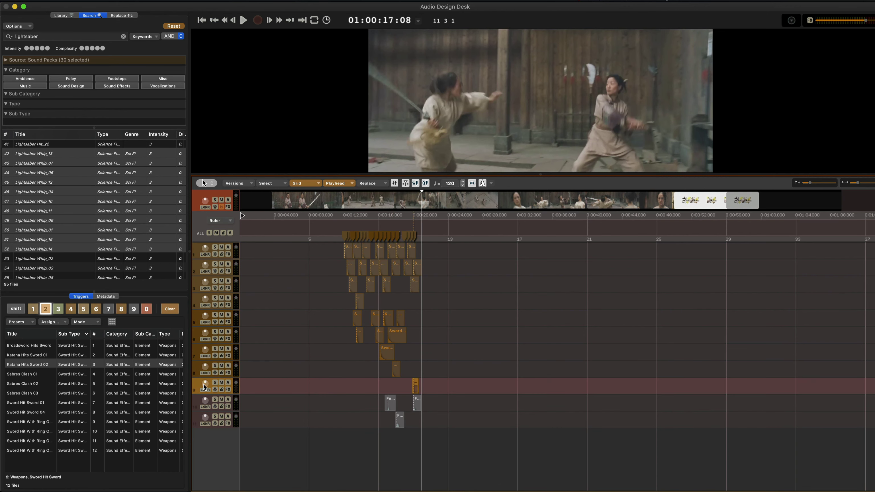
- From the timeline start, show the Trigger Pad by sound category, shortened and moved lower
key(Return)
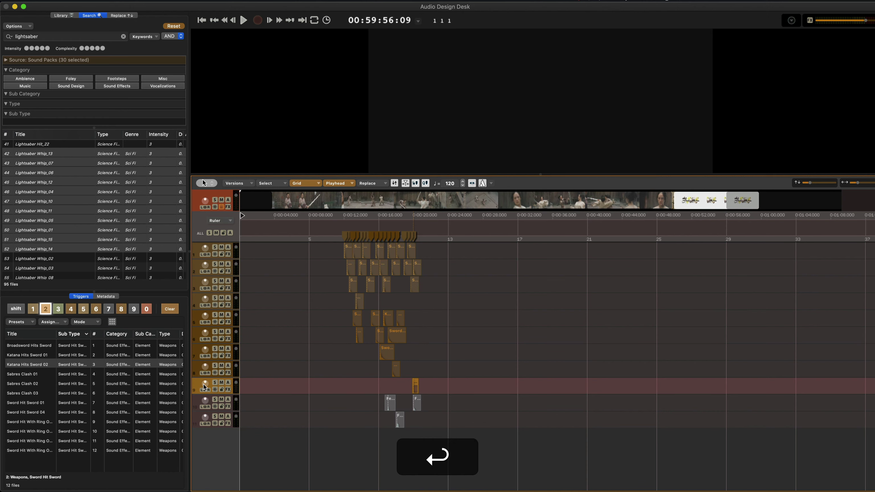
click(112, 321)
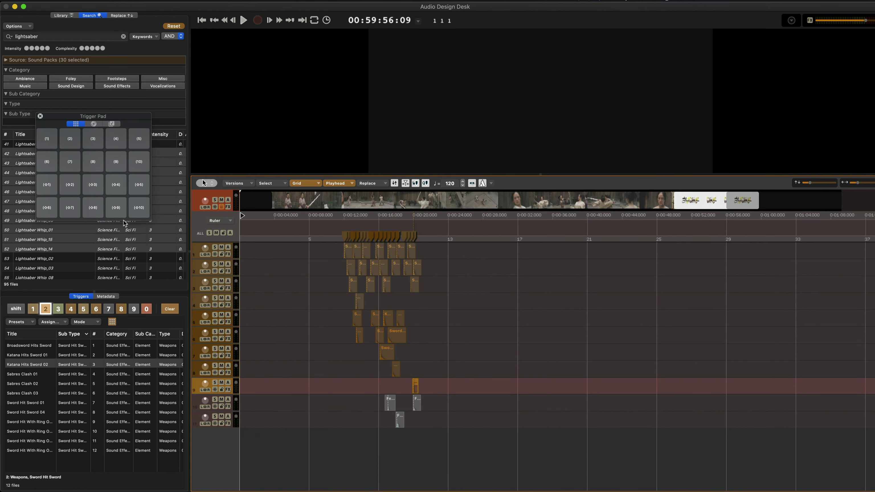
click(99, 124)
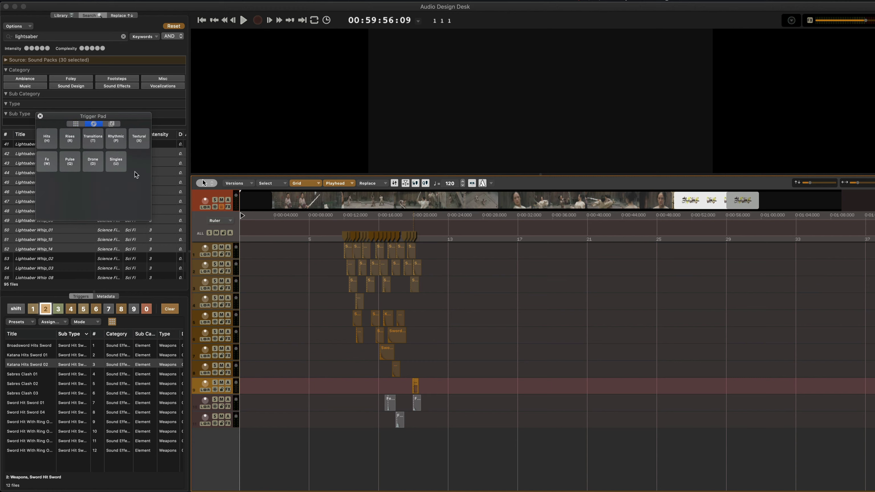
drag(151, 220, 151, 170)
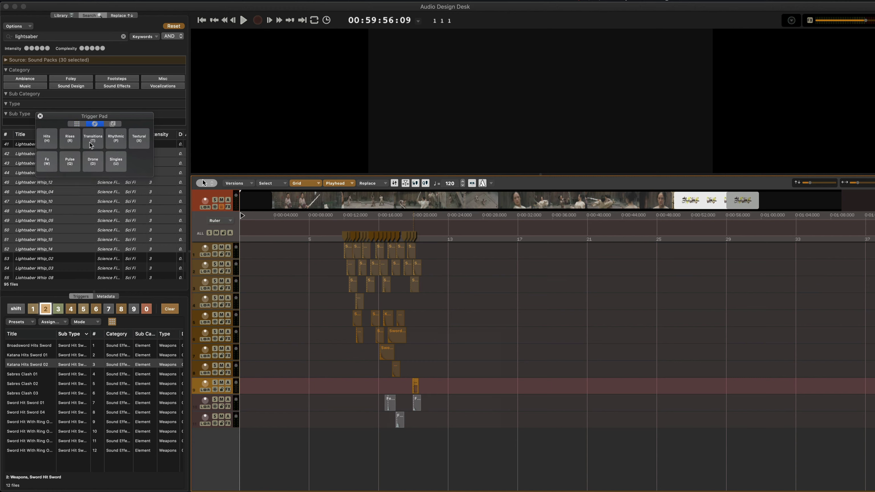
drag(99, 115, 93, 152)
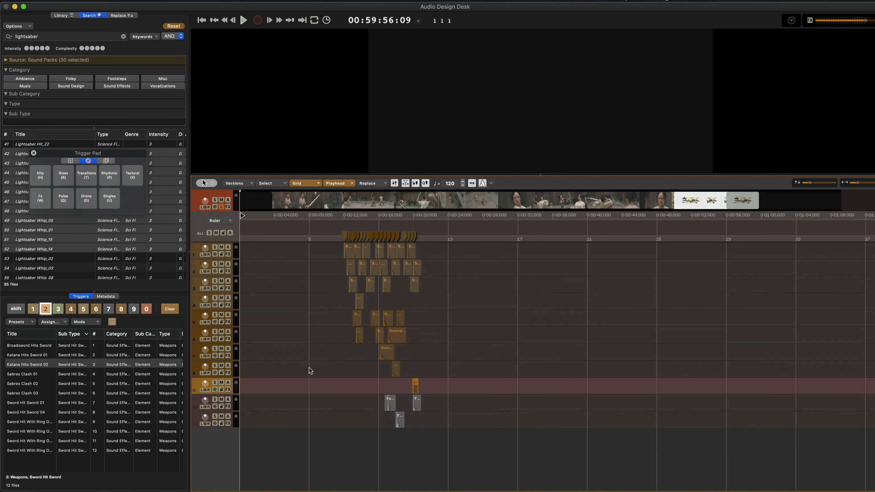
- Drop a hit sound at the timeline start and bring up the Replace browser
key(Return)
click(290, 457)
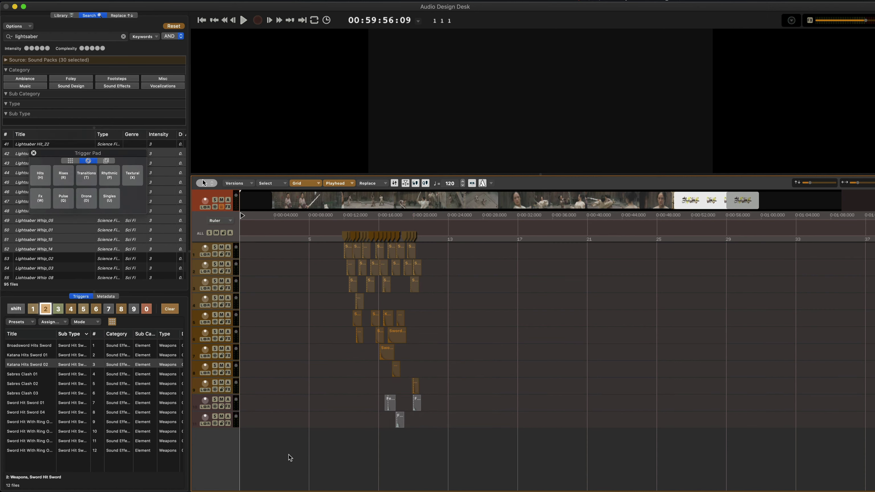
key(h)
click(121, 16)
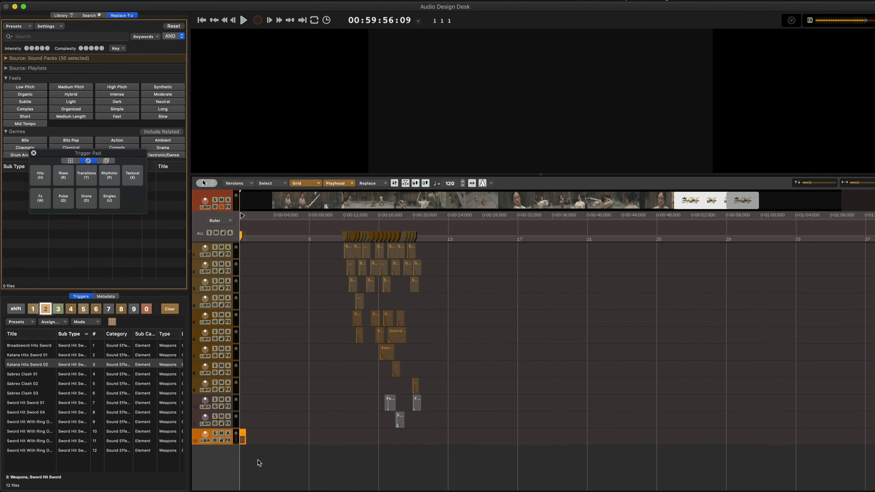
- Add a drone at the start ending at 12 s, swapped for Pad_20_Organ_Mellow_Swell_400days
key(d)
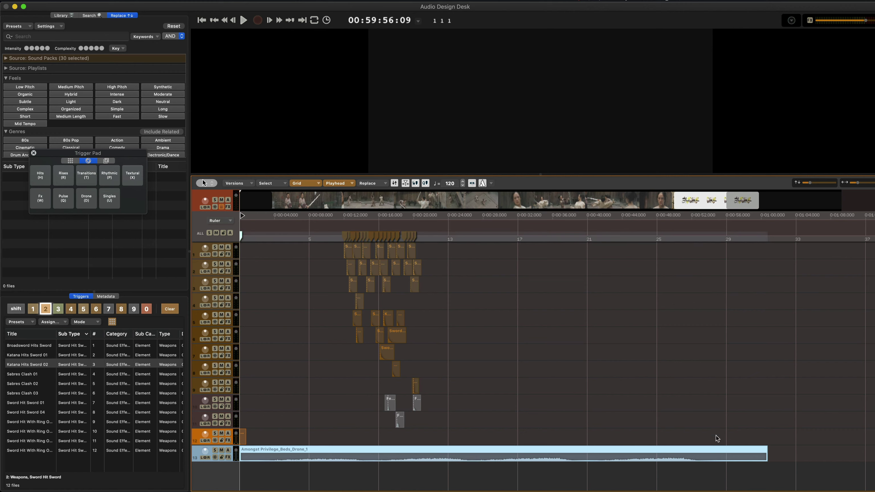
drag(769, 460, 348, 467)
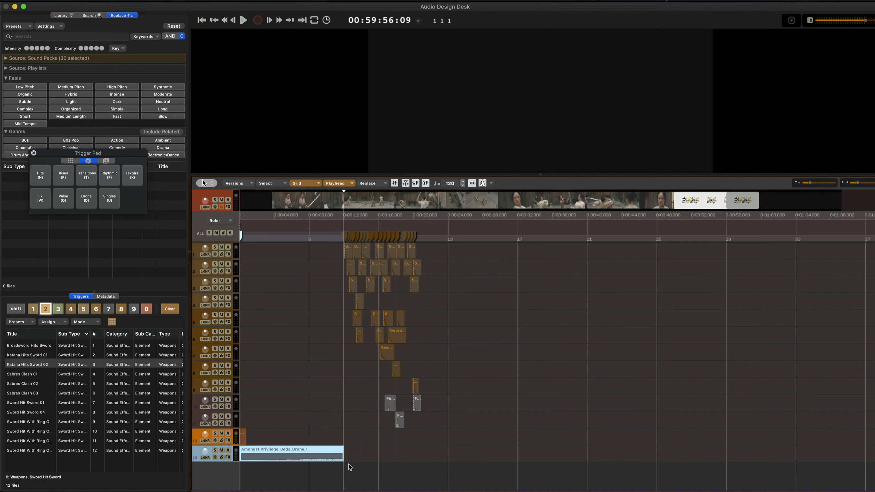
key(super+r)
key(super+Down)
key(super+r)
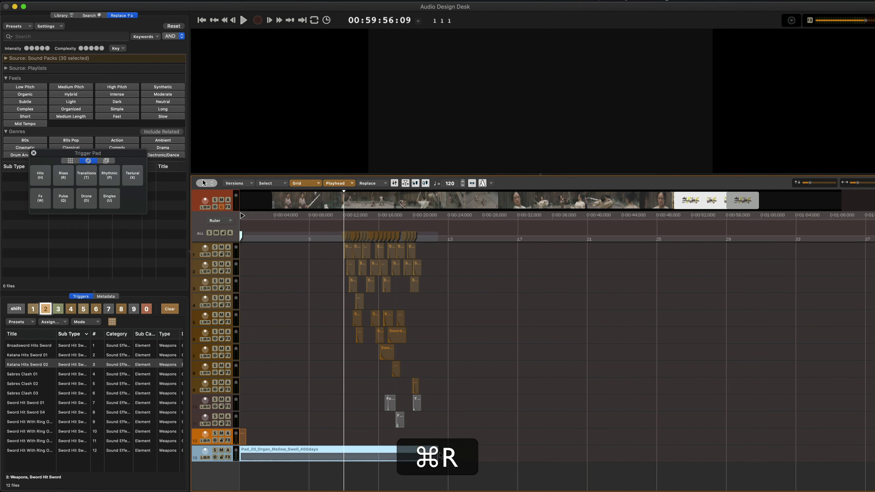
- Set the organ pad's gain to +6 dB
key(shift+Up)
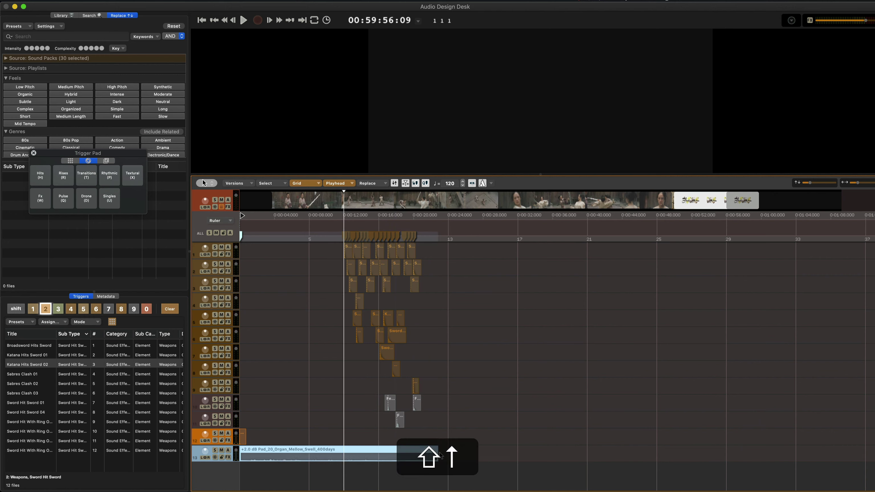
key(shift+Down)
key(shift+Return)
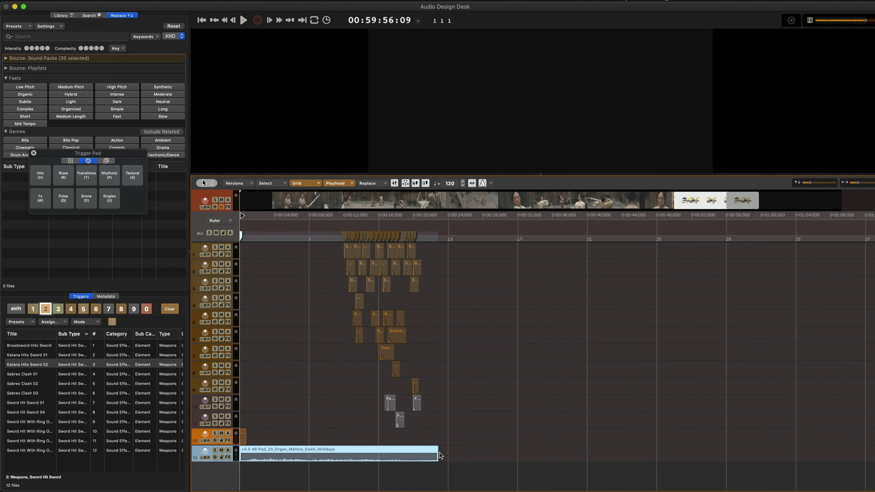
- Play the intro and drop transition, hit, hit, rise and hit cues in time with the action
key(space)
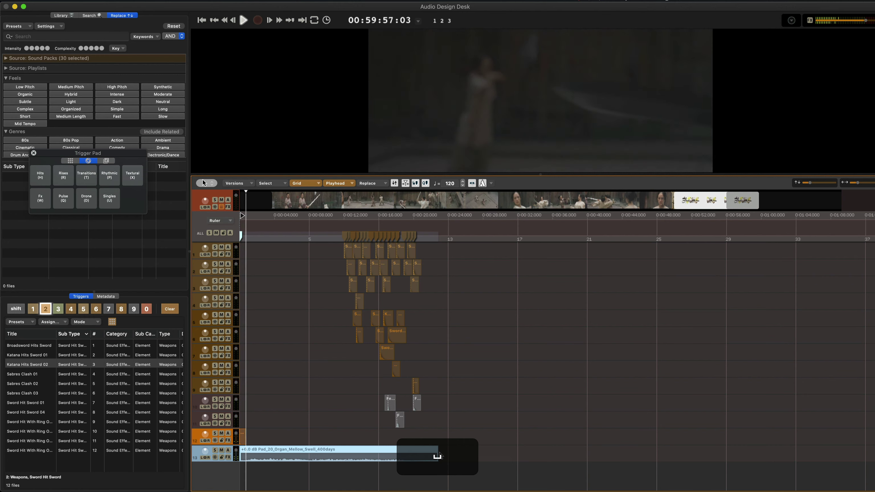
key(t)
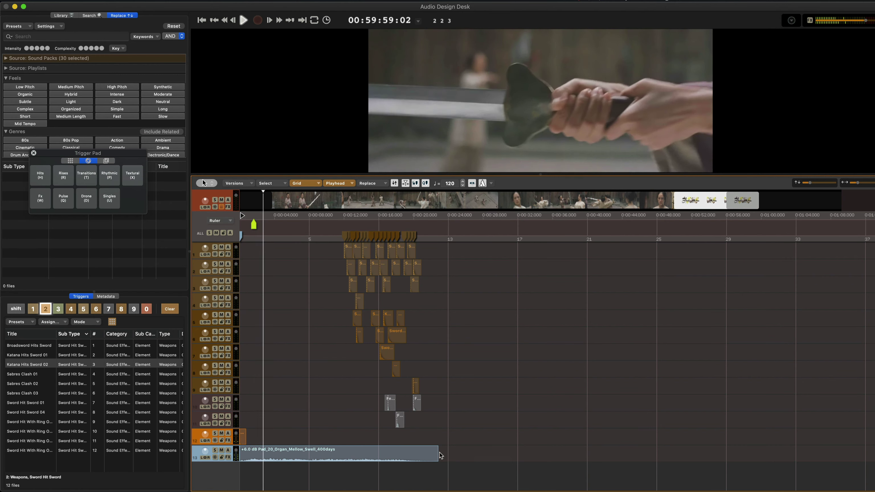
key(h)
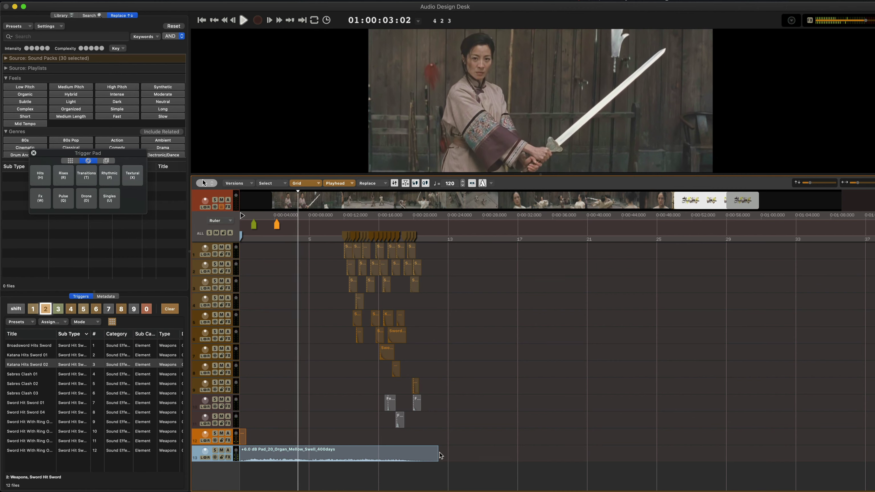
key(h)
key(r)
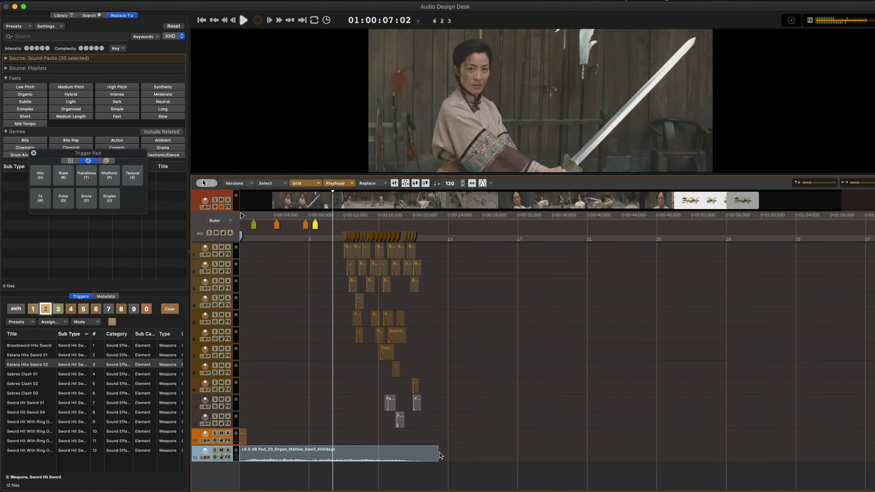
key(h)
- Add a red ending cue marker and trim the organ pad to end where the hits begin
key(0)
key(space)
drag(438, 454, 351, 460)
scroll(368, 461, down, 5)
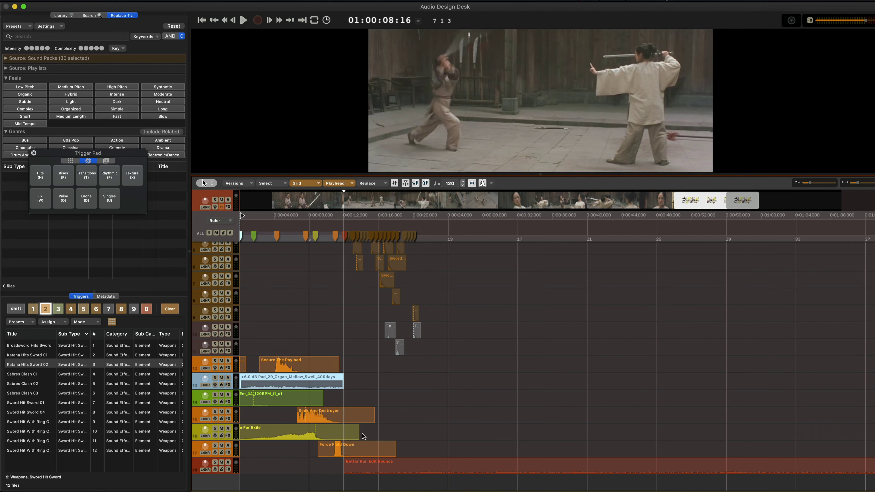
- Limit the sound library search to the Sound Design pack only
alt+click(35, 58)
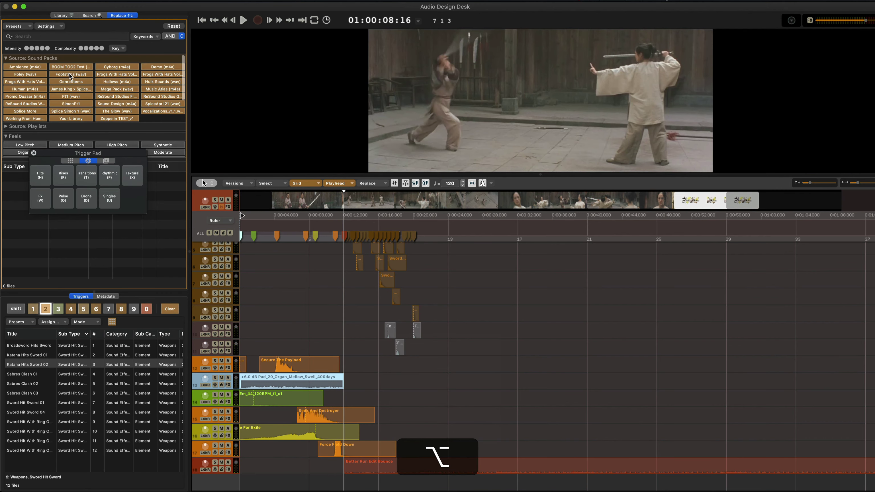
alt+click(70, 76)
click(130, 105)
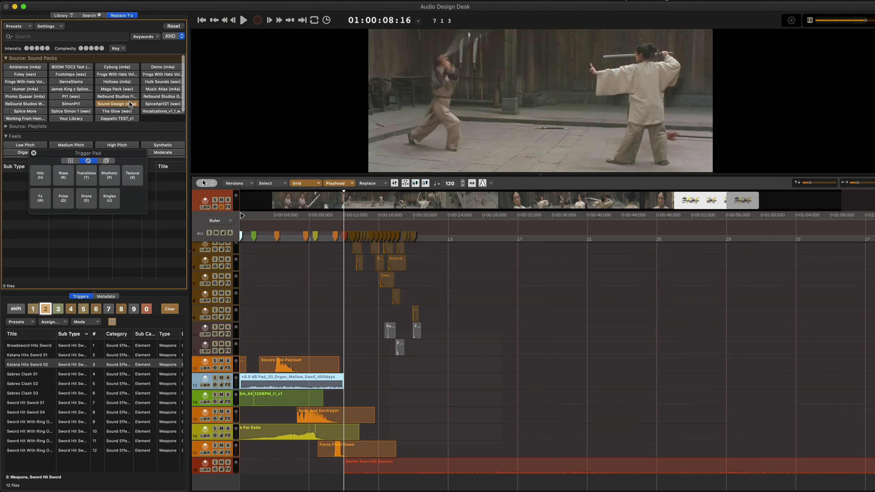
- Set intensity to level 2 and replace the clips on tracks 12–17 with alternatives
click(27, 48)
click(31, 48)
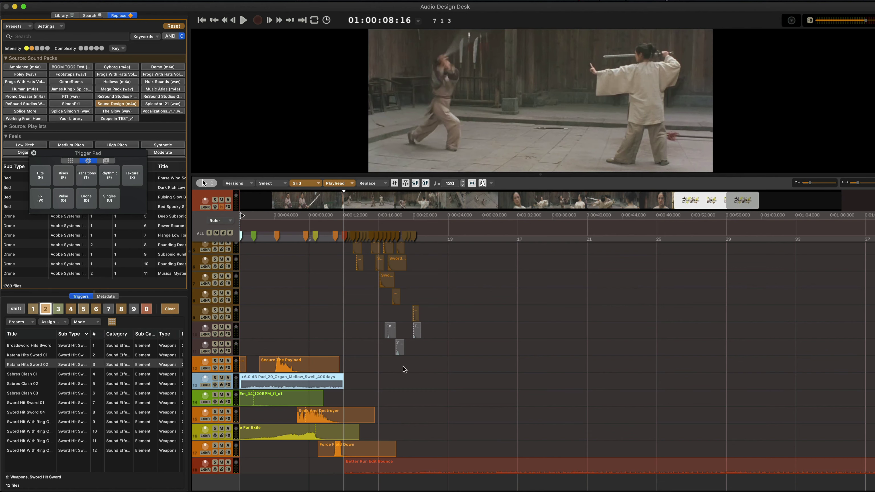
drag(403, 366, 223, 448)
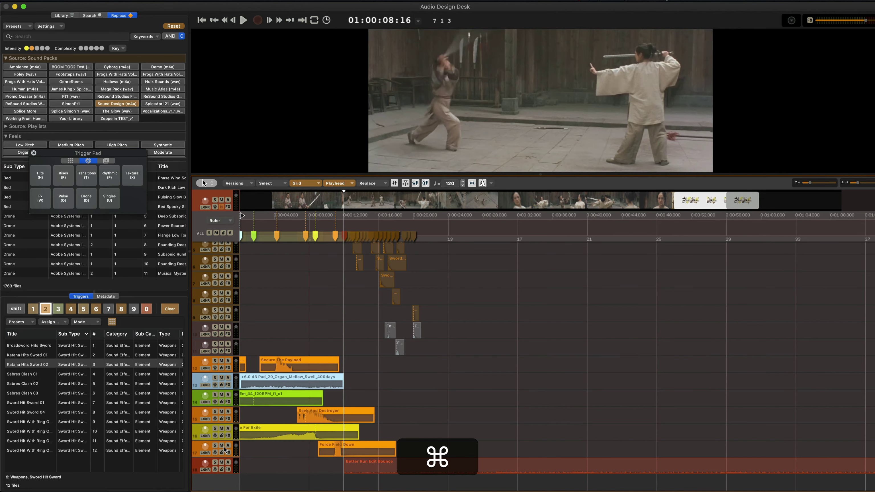
key(super+r)
key(super+r)
key(super+r)
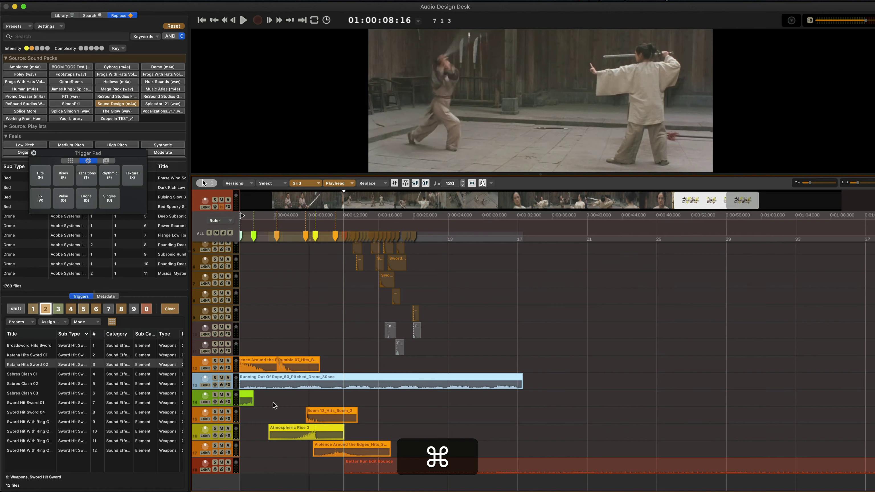
- Play the scene from the start to audition the Running Out Of Rope drone, Atmospheric Rise 2 and Boom 12
key(Return)
key(space)
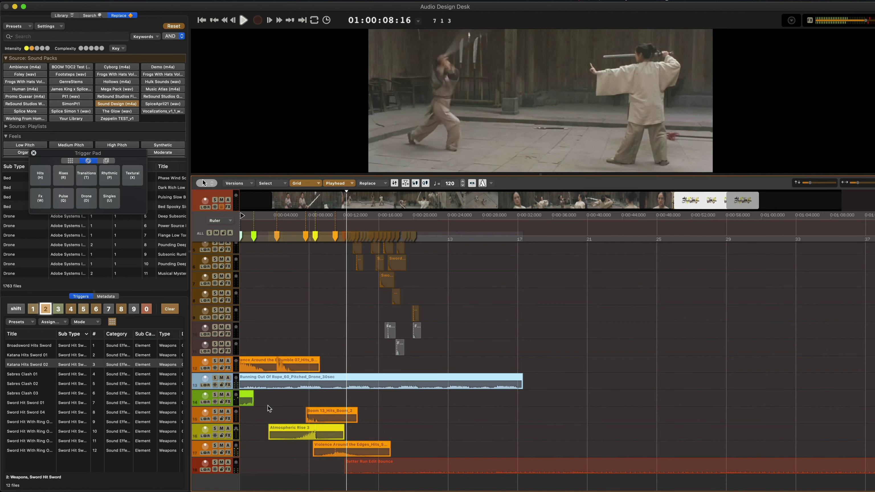
key(space)
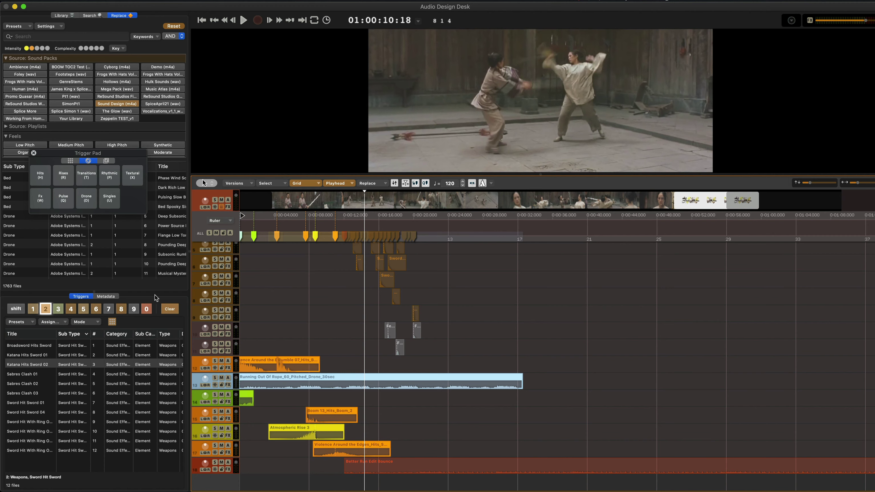
- Raise intensity to maximum, replace the tracks 12–17 clips, and play from the start
click(47, 48)
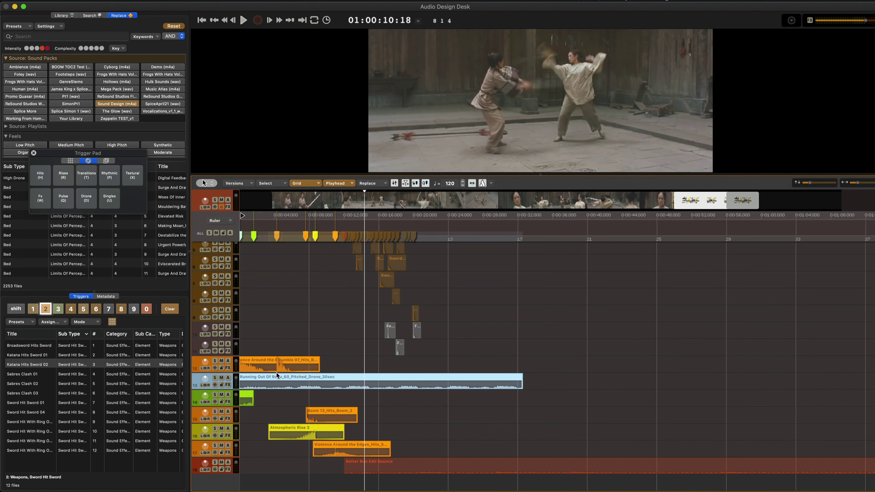
drag(355, 364, 230, 450)
key(super+r)
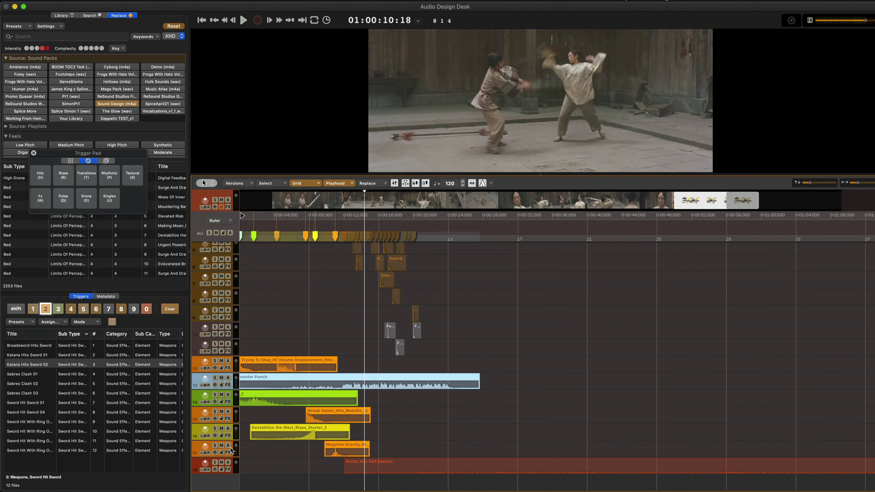
key(Return)
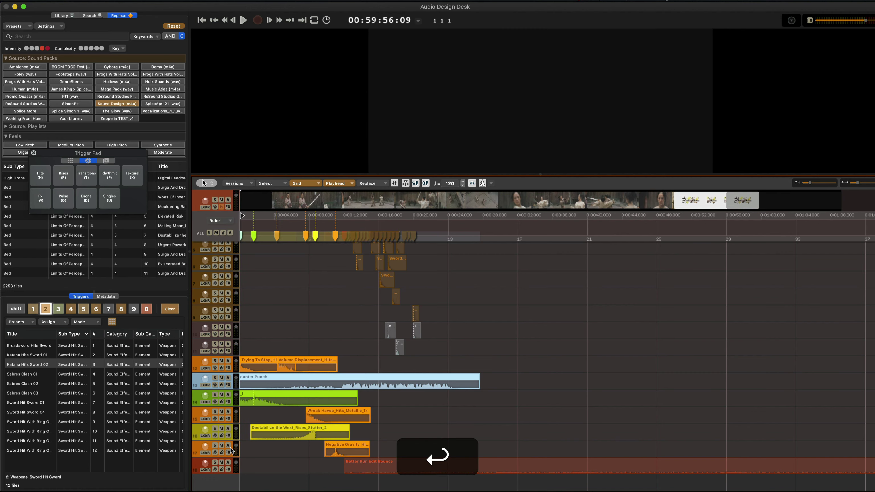
key(space)
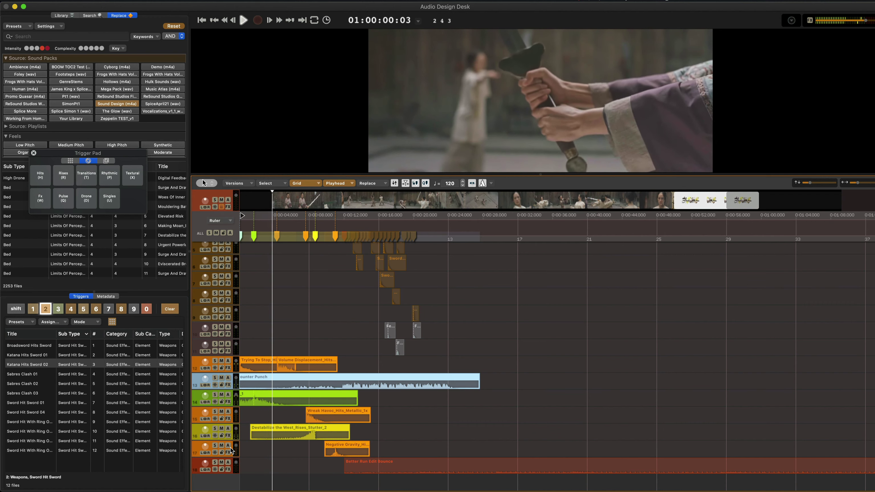
- Lower the Destabilize rise clip's gain past -2 dB, then swap tracks 12–17 for another set
click(280, 458)
click(275, 429)
key(shift+Down)
key(shift+Down)
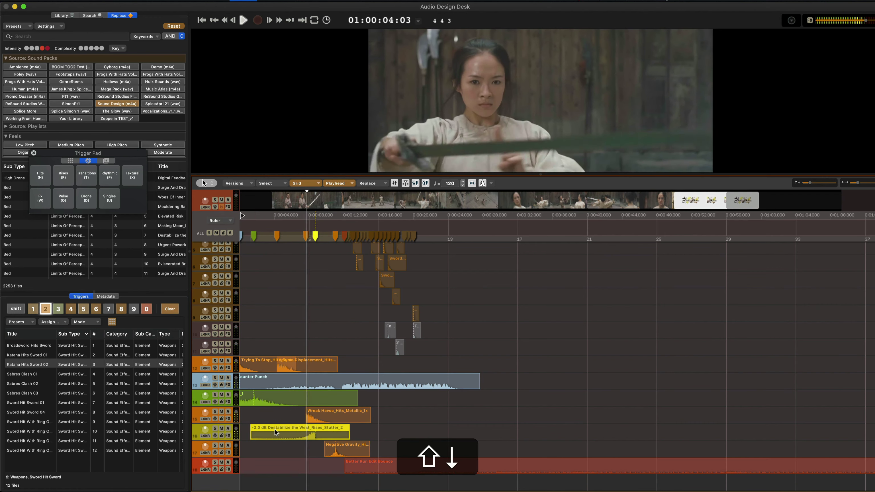
key(shift+Down)
key(shift+Down)
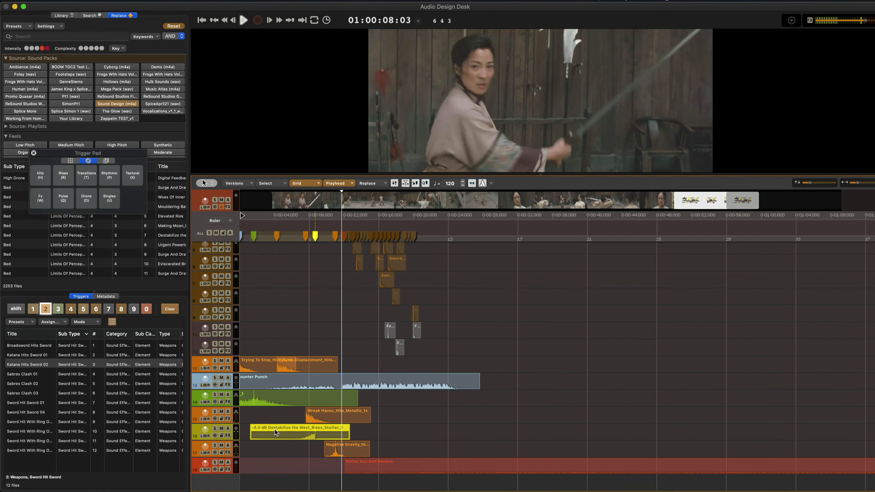
key(space)
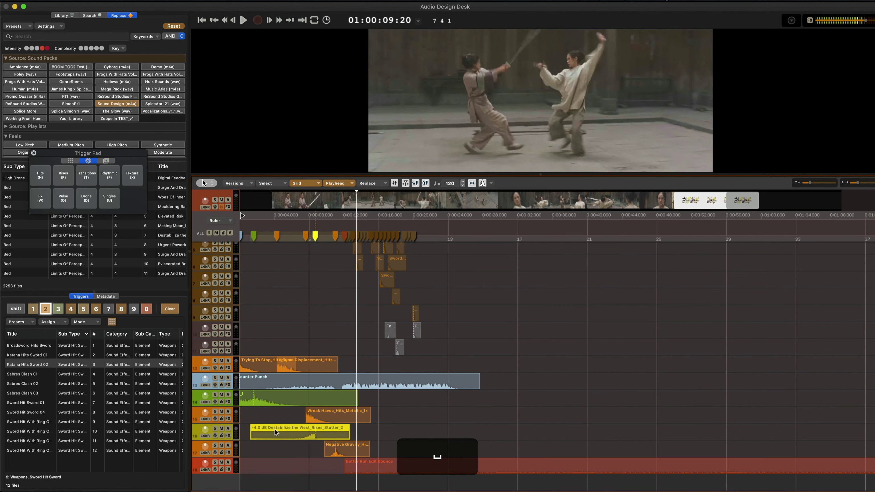
click(365, 359)
key(super+r)
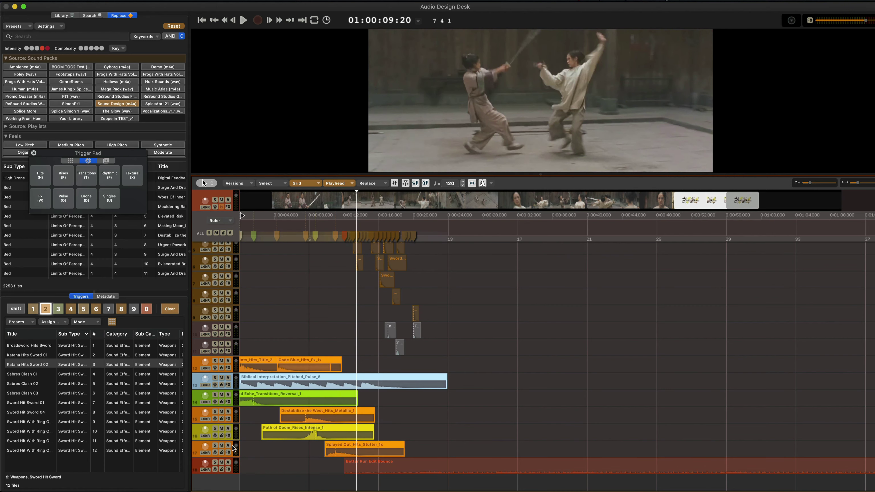
- Replace the track 13 clip with a shorter pitched drone and fade out its end
key(Return)
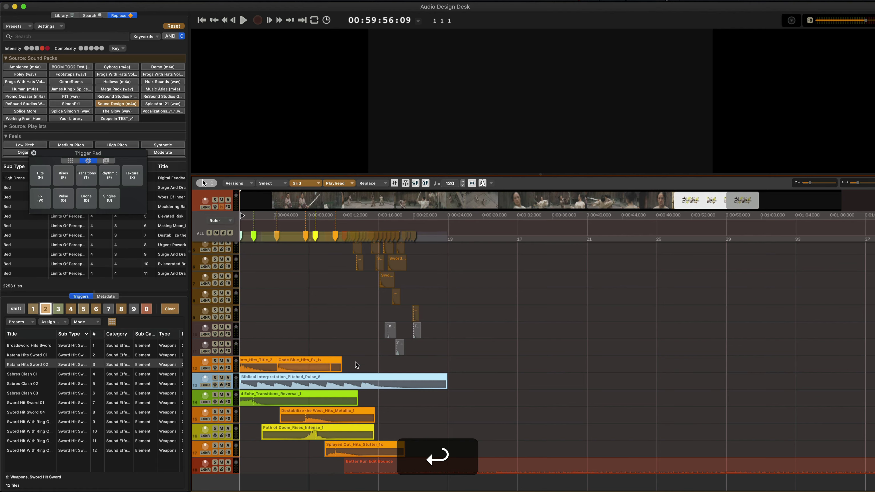
key(super+r)
key(f)
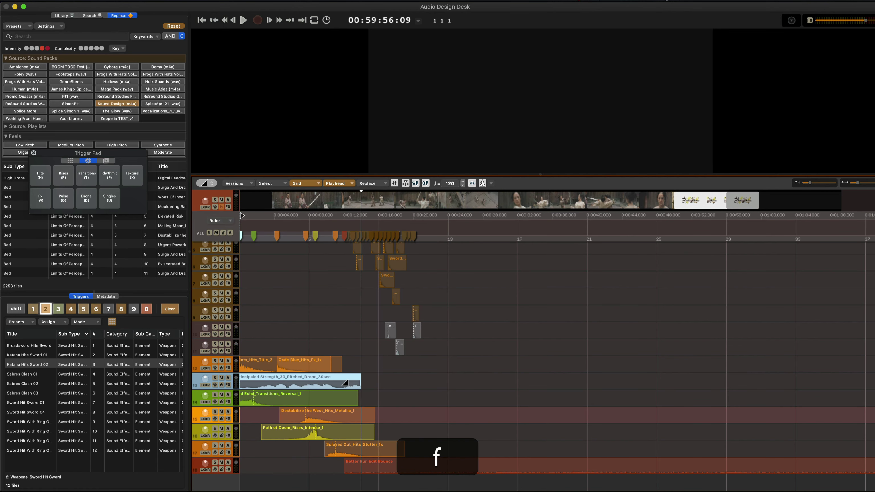
click(344, 382)
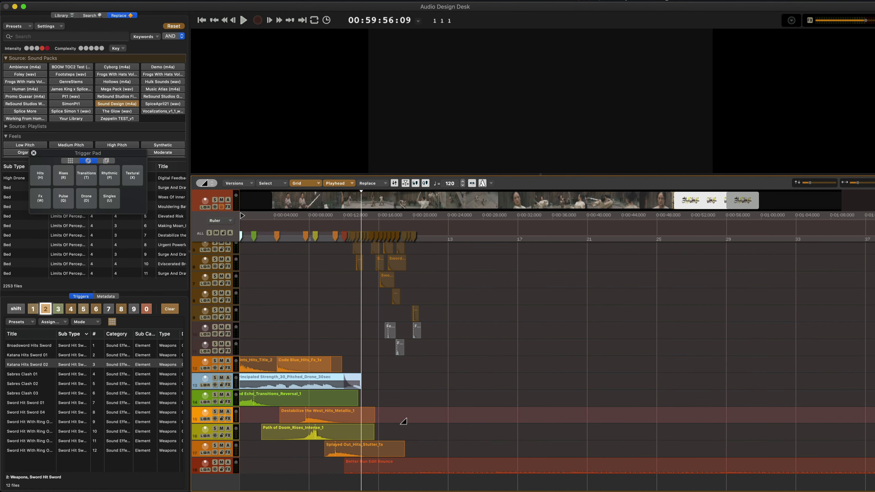
- Select the track 14 transition clip and play the fight back from the start
key(Return)
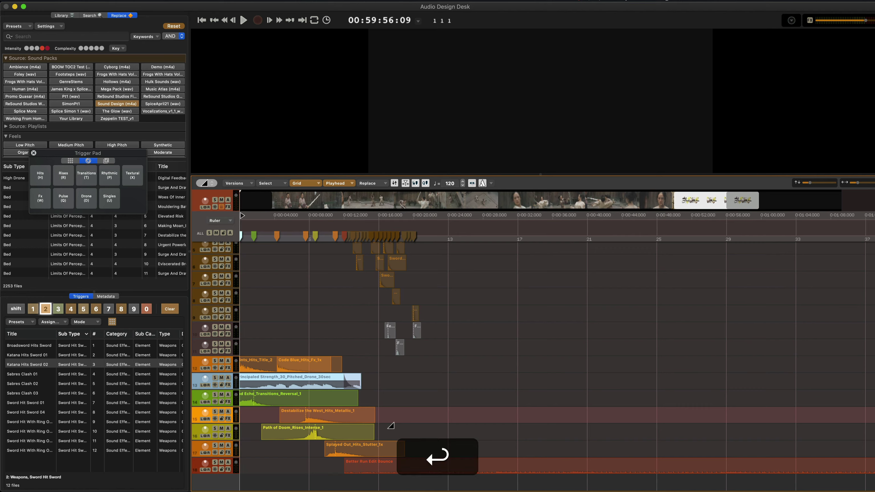
click(304, 397)
key(shift+Return)
key(space)
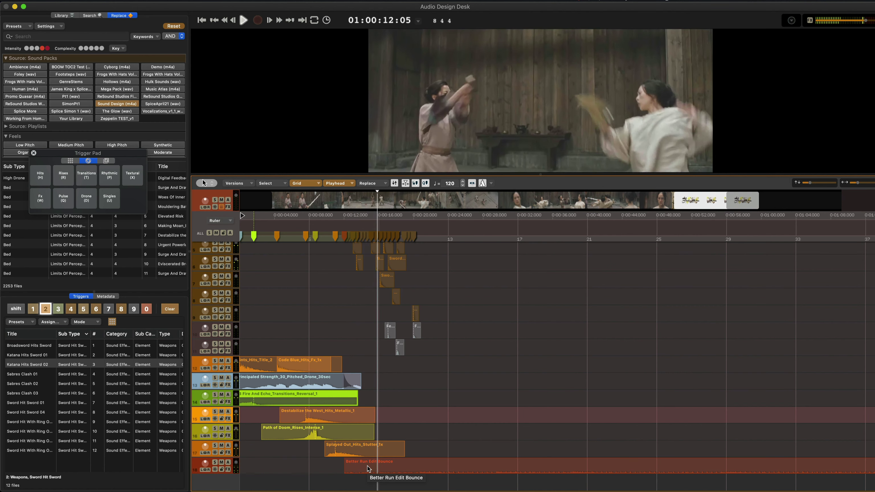
key(space)
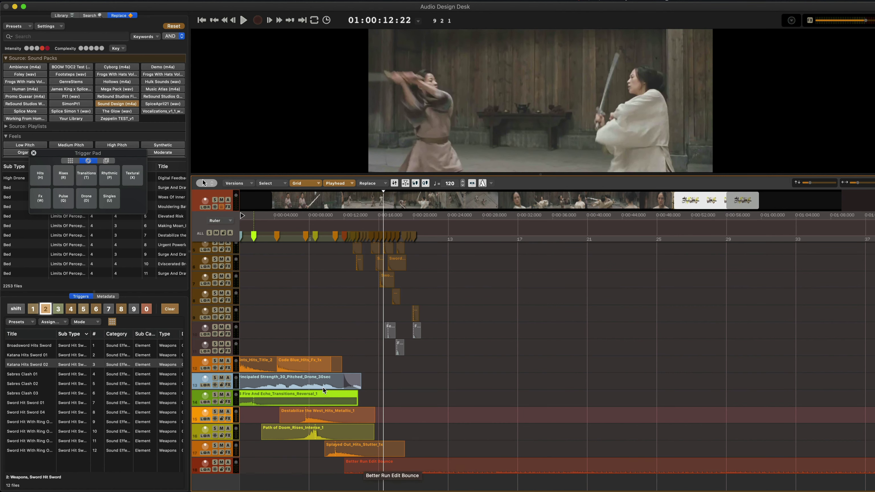
- Reset the library filters and replace the track 18 music with the full-mix cue A Thousand Nights Mid
key(3)
click(172, 26)
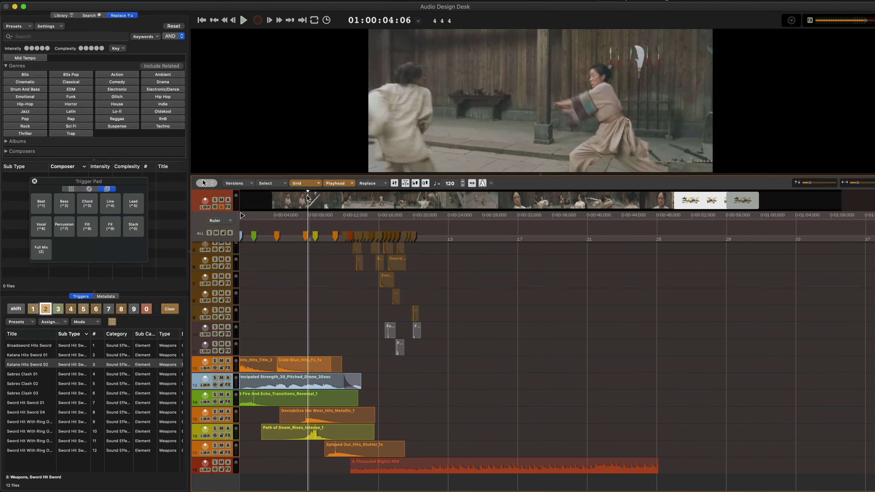
drag(310, 215, 436, 216)
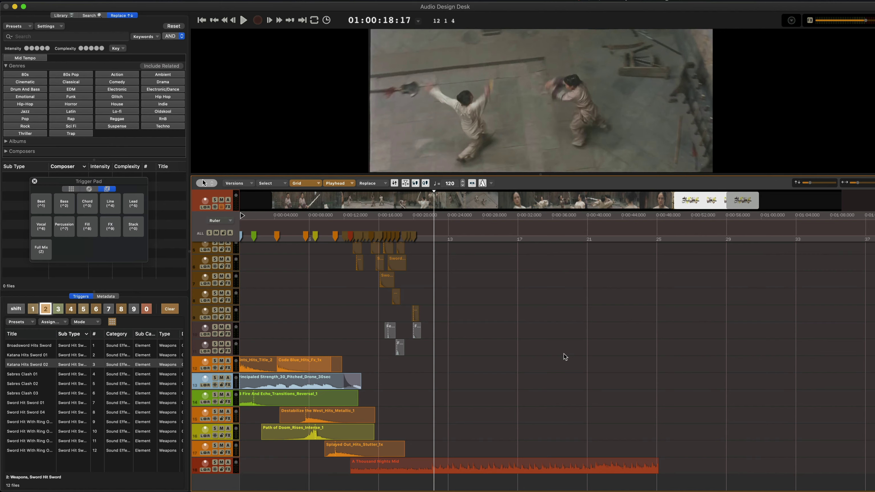
key(super+Tab)
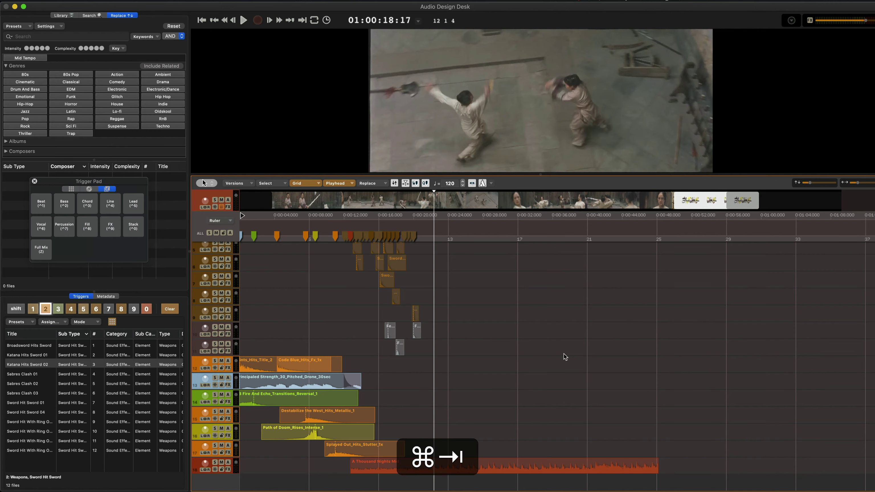
- Go to Envato Elements' Music catalogue and expand the full list of genre filters
click(322, 240)
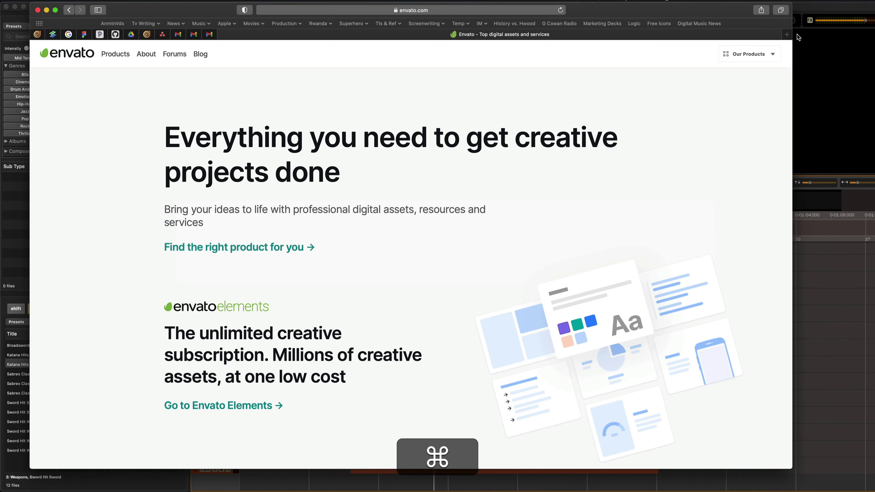
click(747, 55)
click(566, 169)
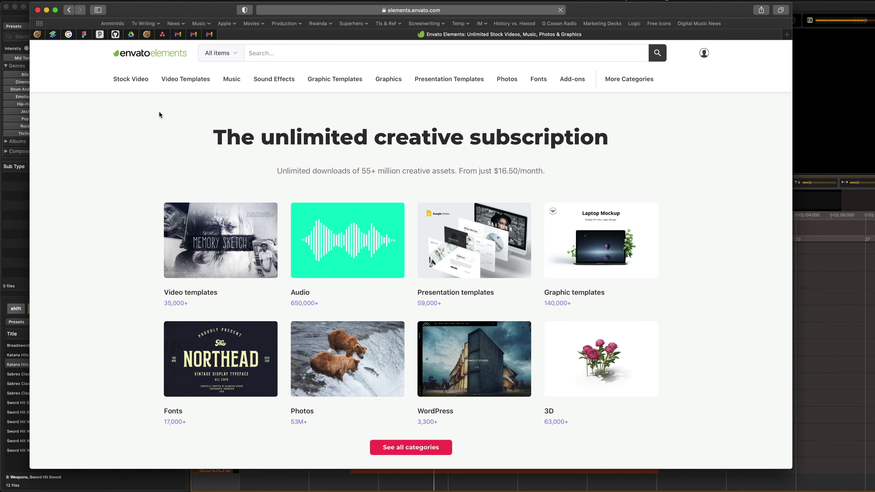
click(231, 80)
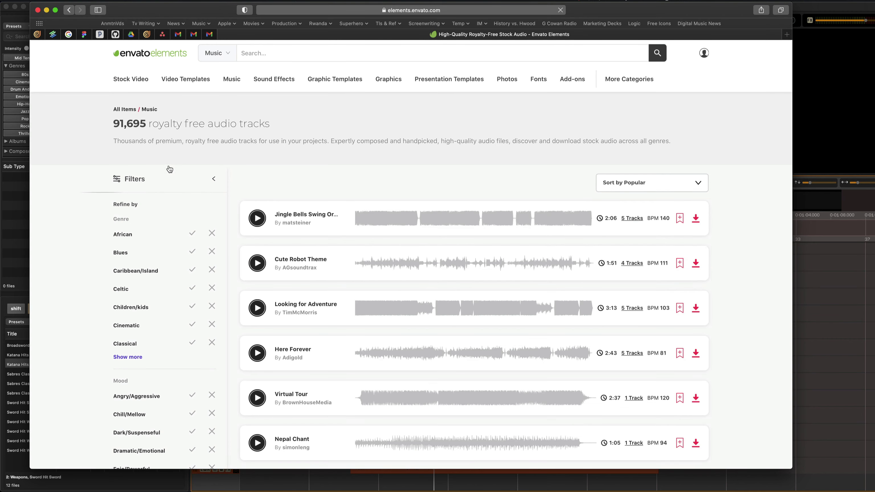
scroll(75, 256, down, 1)
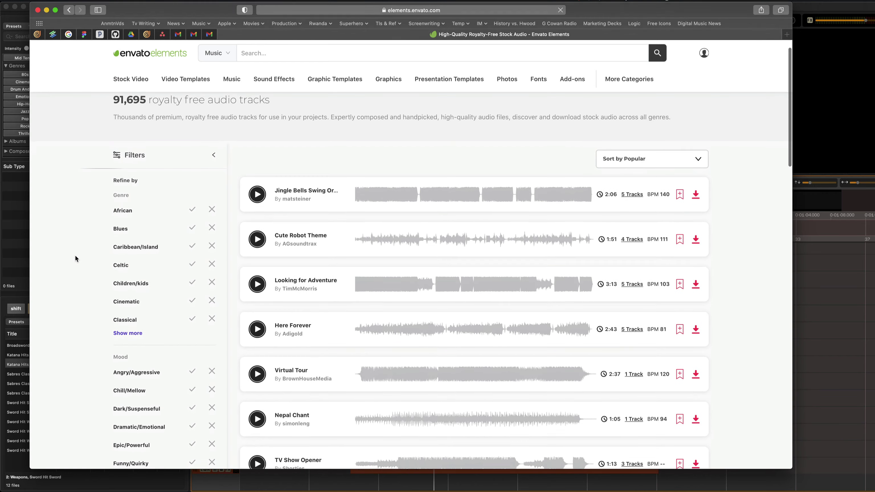
click(127, 331)
scroll(119, 333, down, 2)
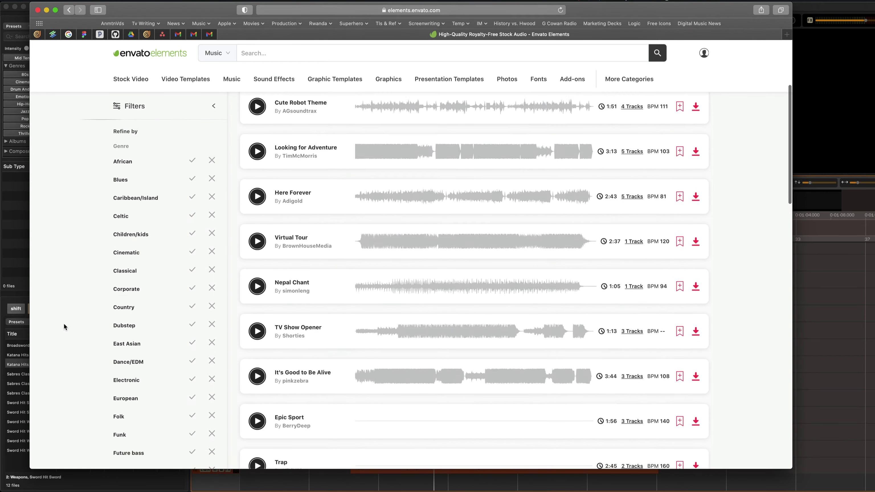
scroll(118, 333, down, 5)
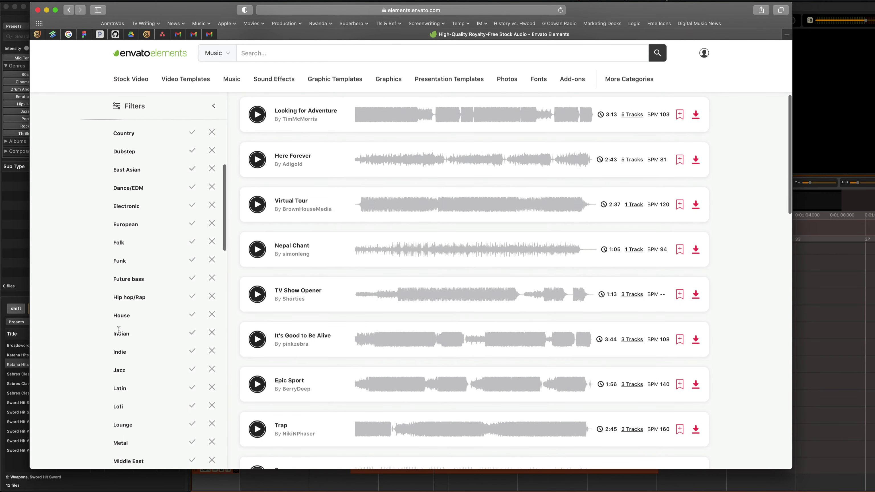
scroll(120, 333, up, 3)
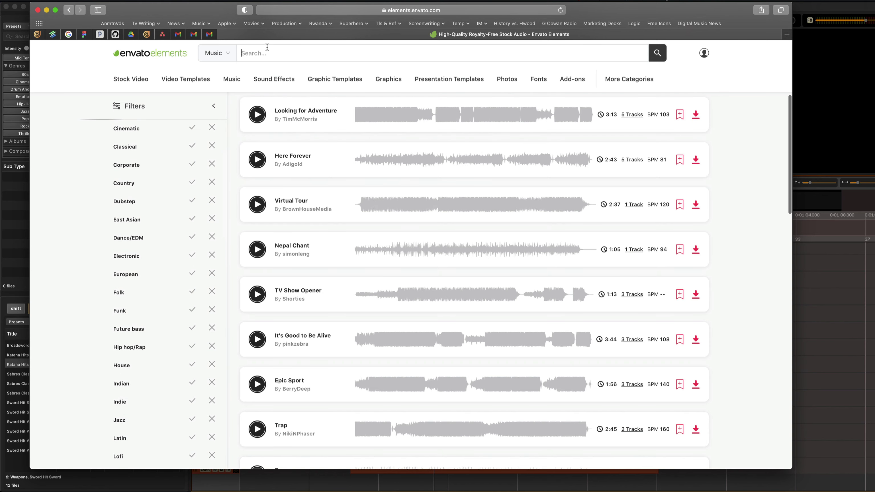
- Search the music catalogue for 'percussion' and preview the first result
click(267, 47)
text(percussion)
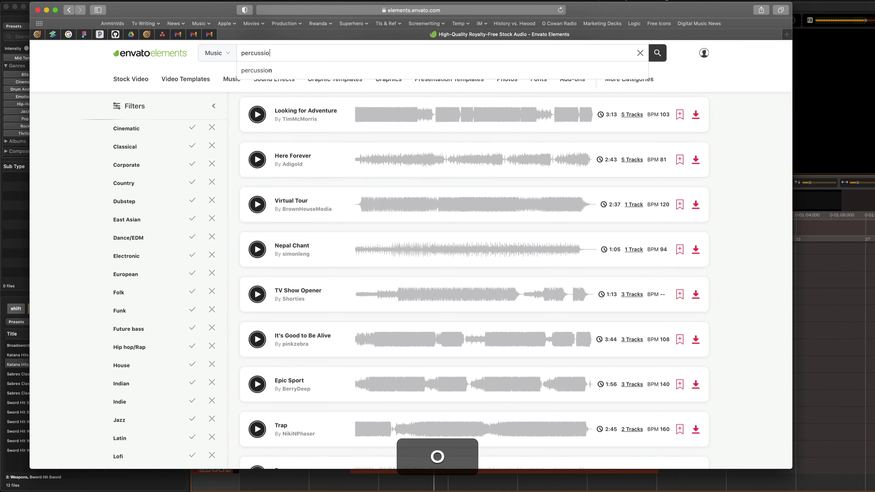
key(Return)
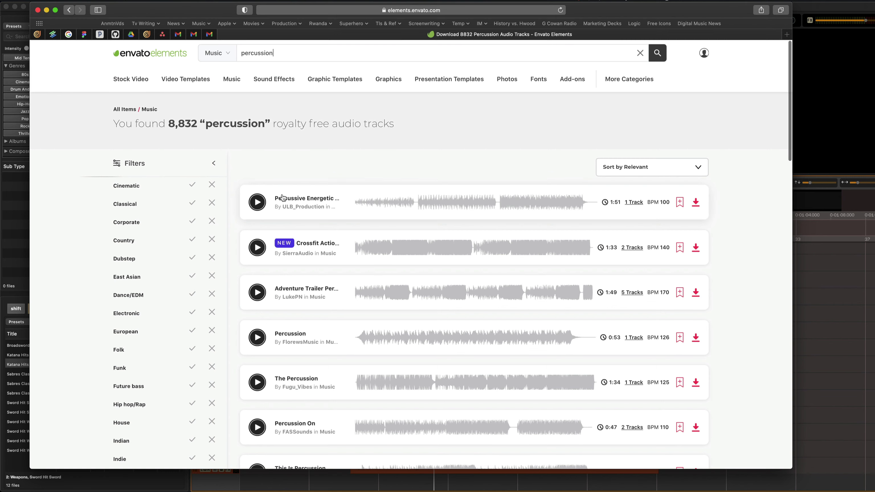
click(260, 205)
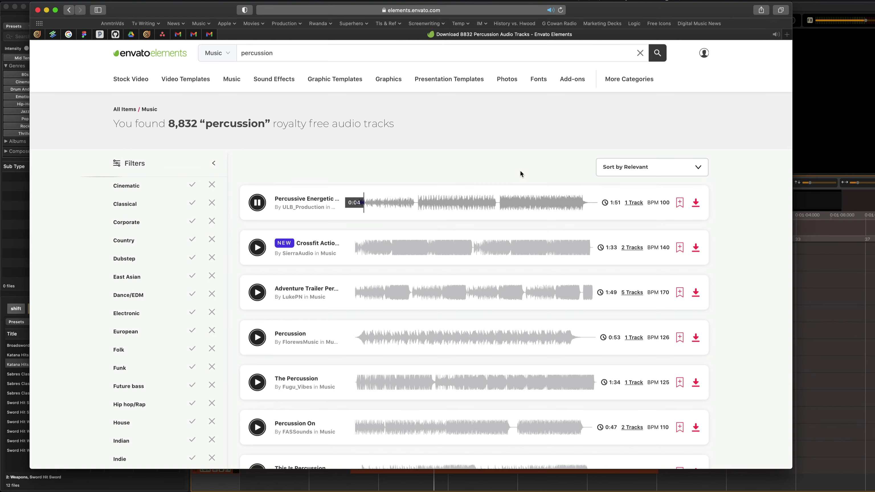
- Stop Audio Design Desk's playback and pause the Percussive Energetic preview
key(super+Tab)
key(space)
key(super+Tab)
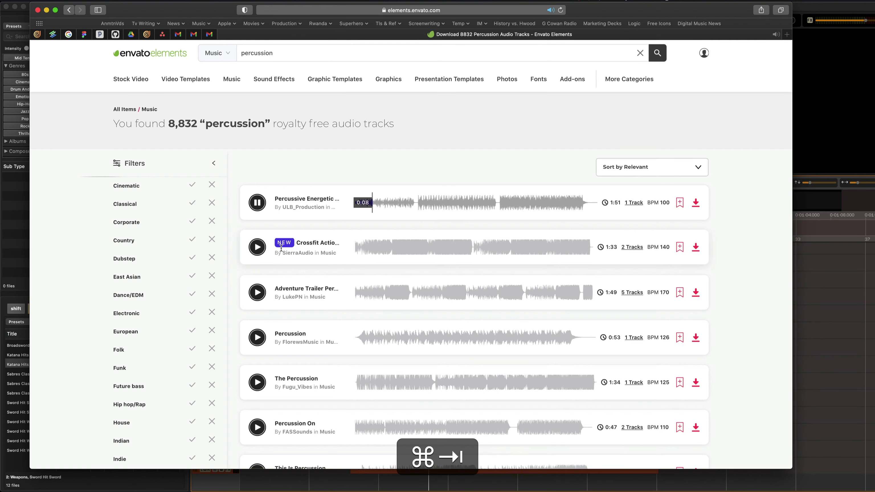
click(257, 205)
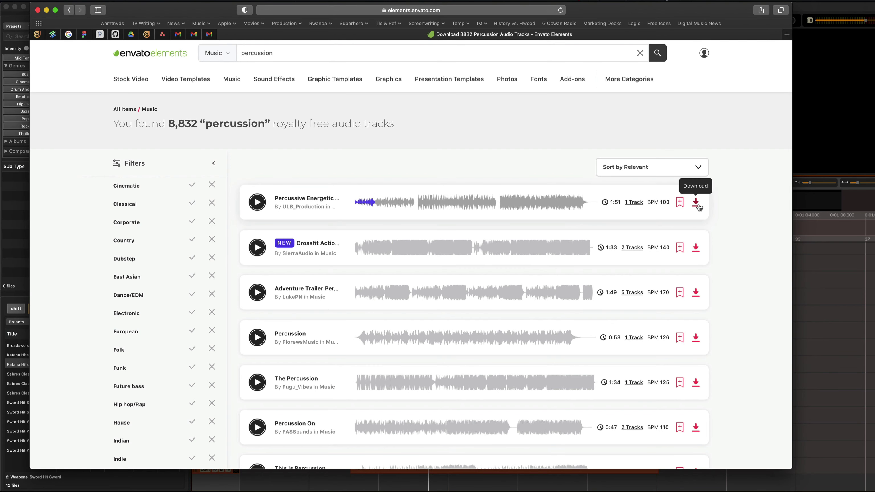
- Add Percussive Energetic Sport to the Audio Design Desk project, download the zip, and show it in Finder
click(696, 203)
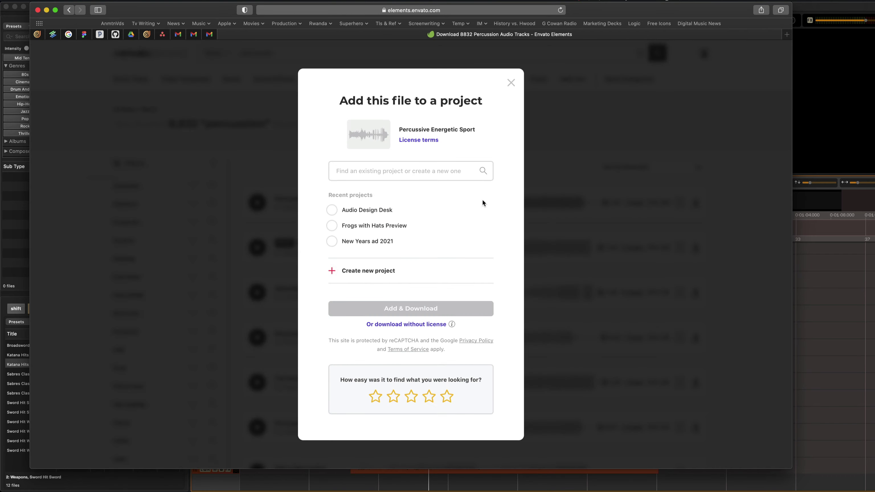
click(331, 210)
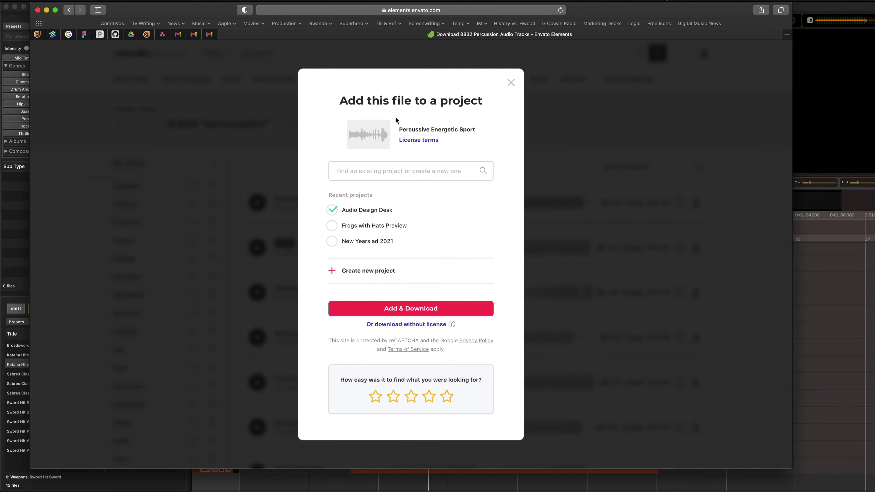
click(389, 312)
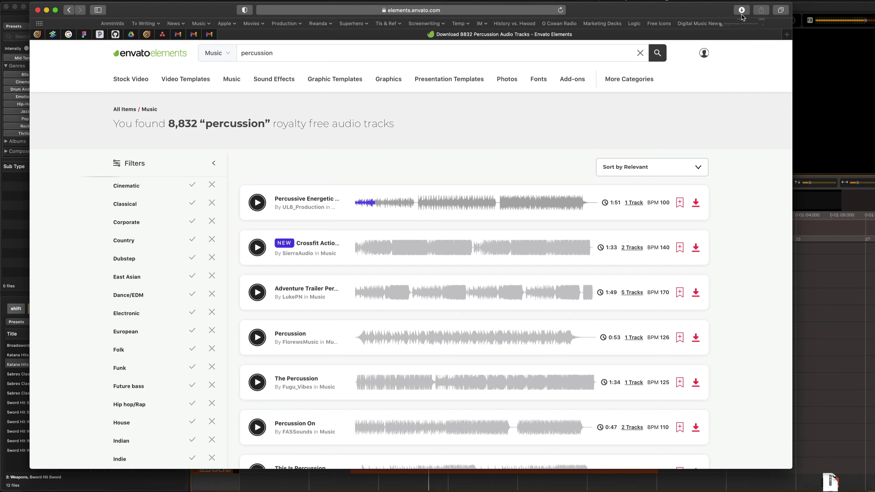
click(741, 13)
click(811, 48)
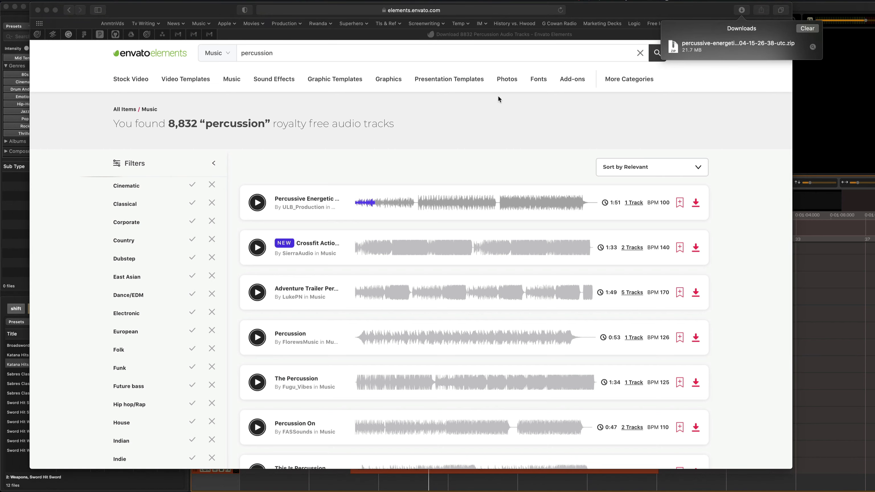
- Unzip the archive and drag Percussive Energetic Sport.wav onto audio track A4 in Premiere
double_click(380, 41)
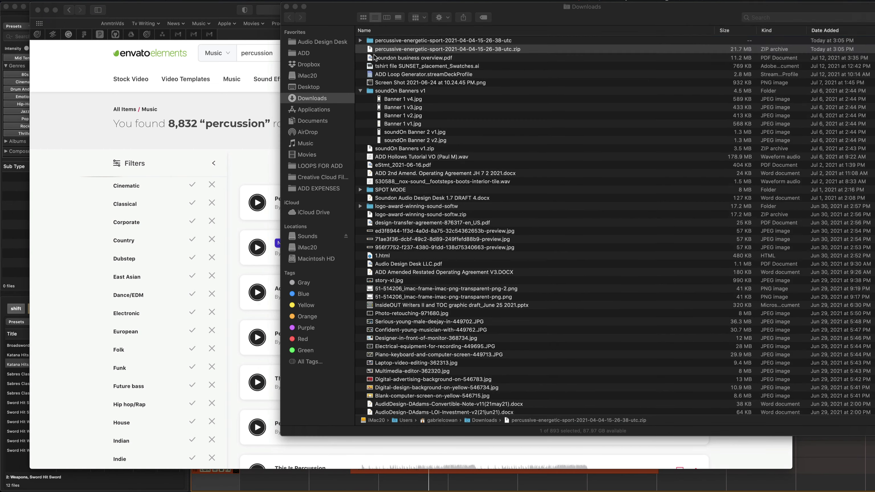
click(360, 41)
drag(381, 56, 535, 436)
key(super+Tab)
key(super+Tab)
key(super+Tab)
key(super+Tab)
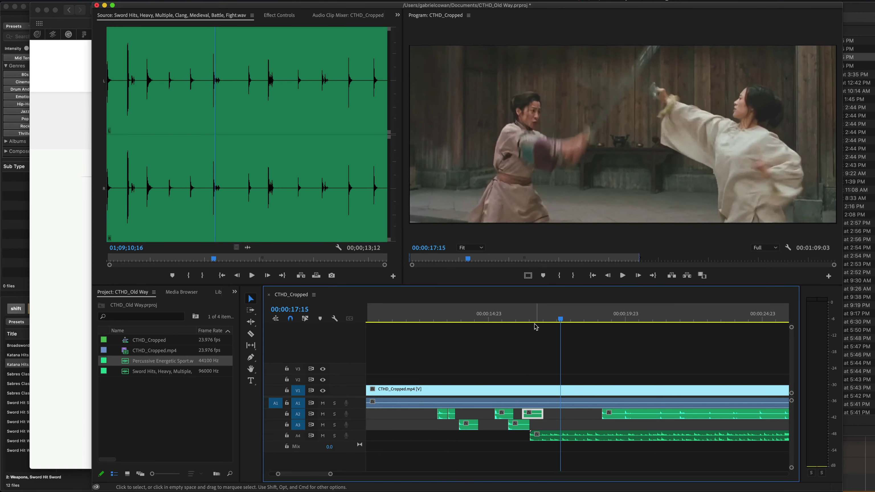
- Delete the long sword-hits clip on A2, close the gap, and zoom out to the full sequence
click(650, 415)
key(BackSpace)
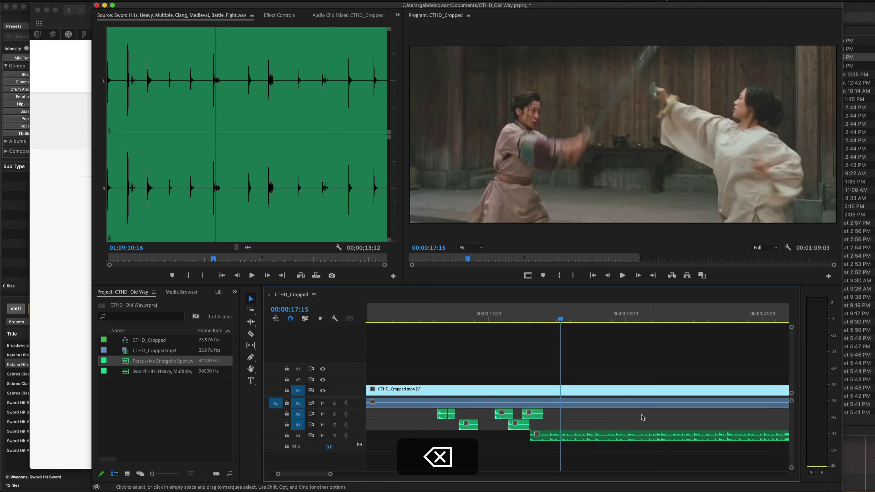
key(shift+BackSpace)
key(shift+z)
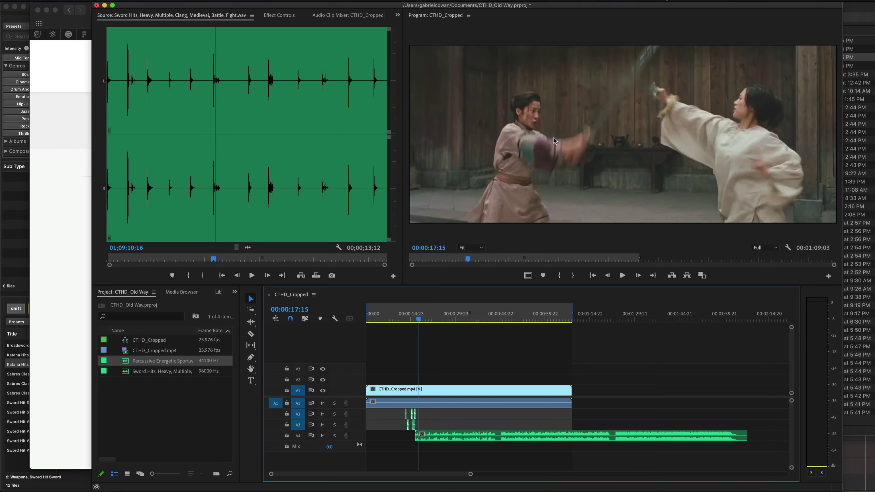
key(super+Tab)
key(super+Tab)
key(super+Tab)
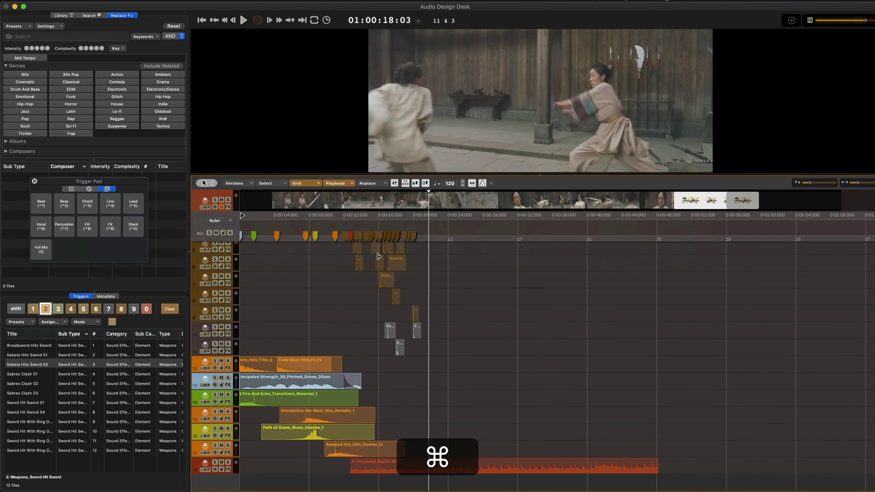
- Delete the A Thousand Nights Mid clip from the last track and show the music triggers
click(475, 408)
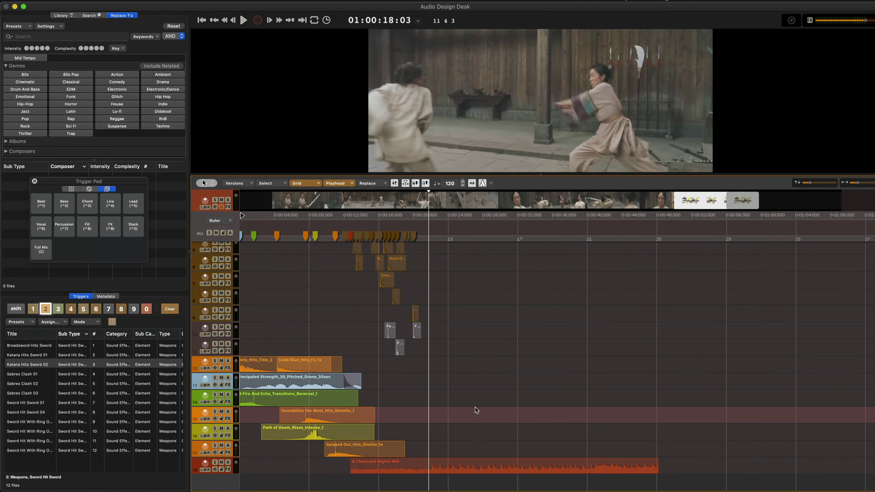
click(442, 471)
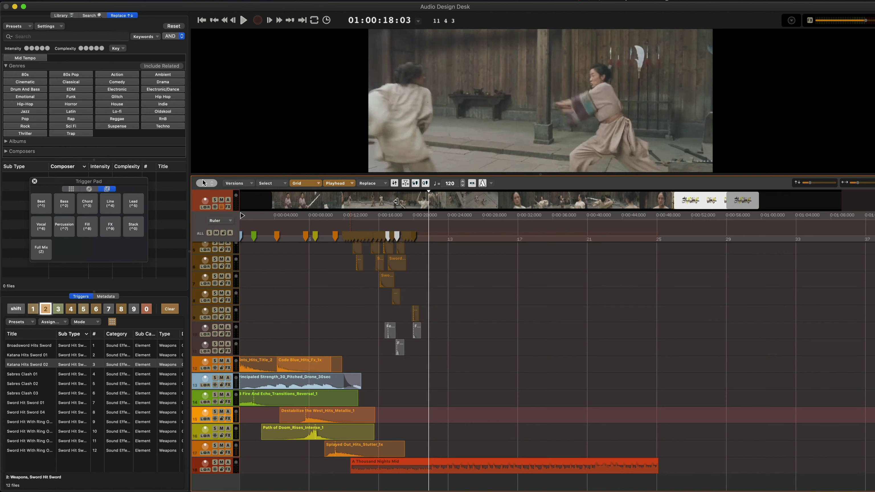
key(BackSpace)
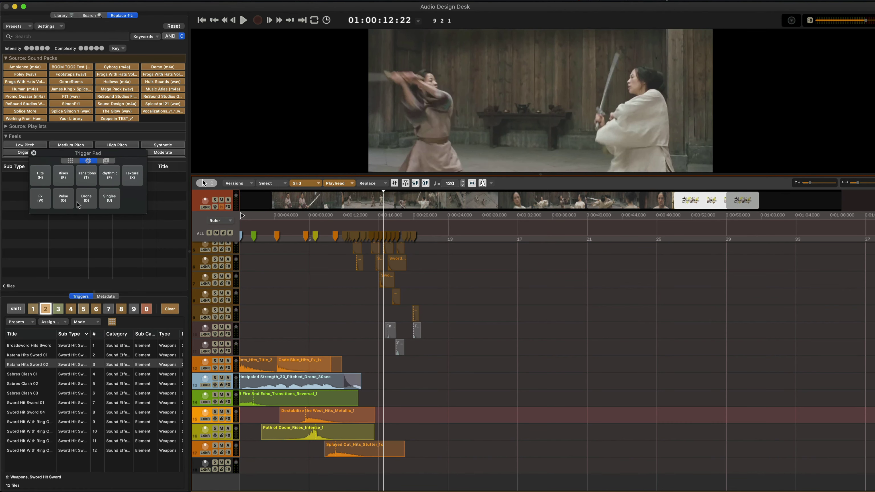
click(107, 161)
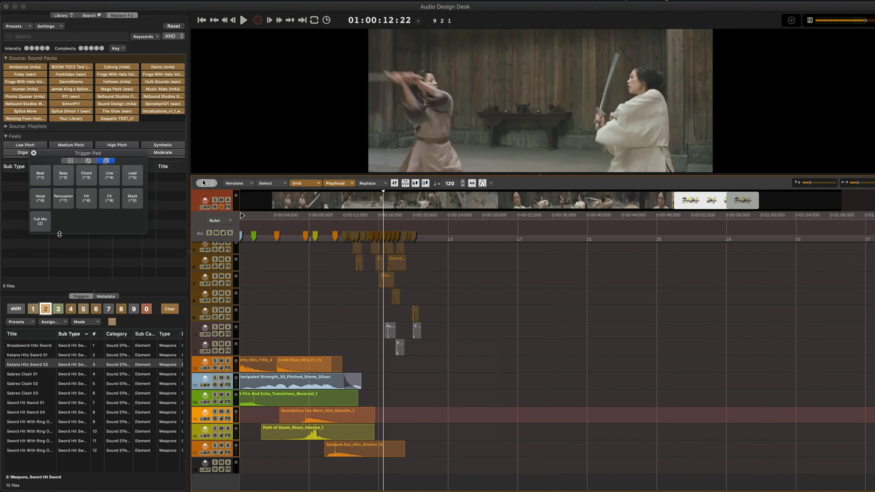
- Drop a Full Mix music cue at about 9 seconds and play it back
click(353, 199)
click(350, 200)
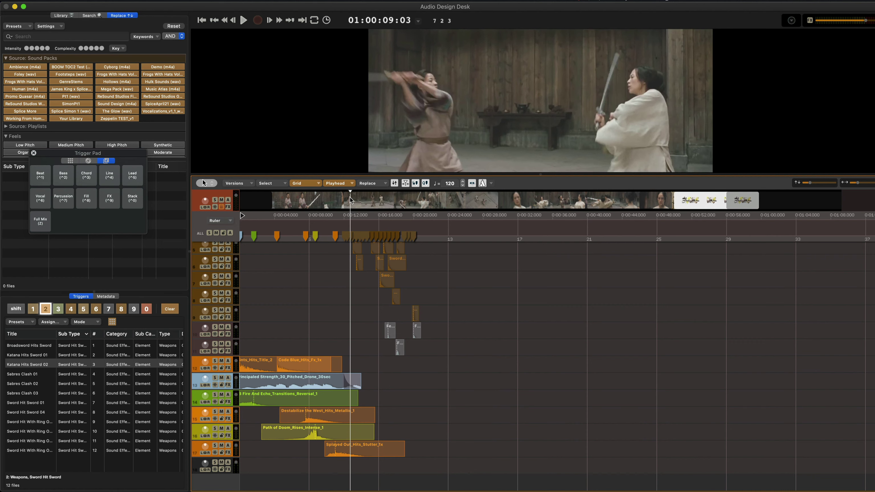
key(z)
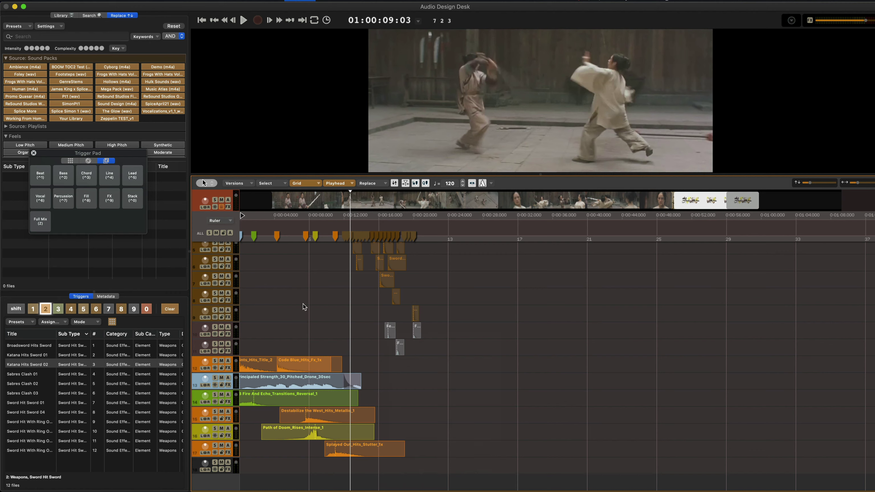
key(space)
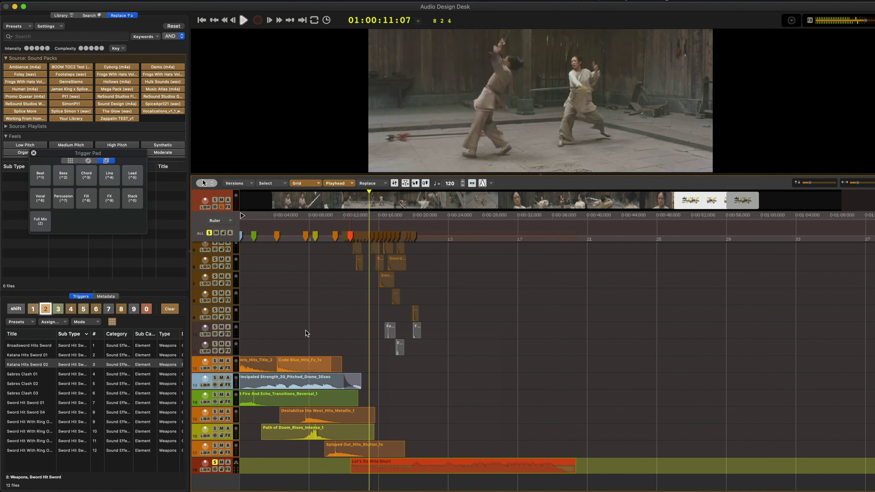
key(space)
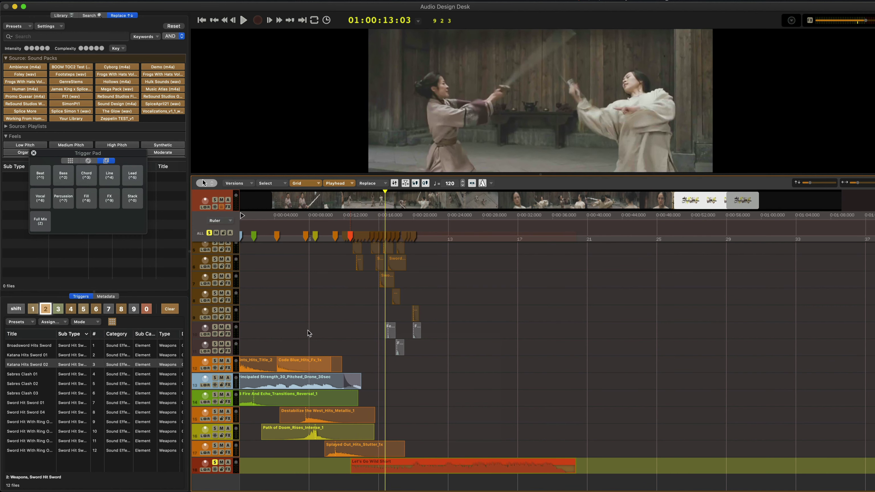
- Cycle the cue through replacement tracks with Cmd+R until it becomes Ambient 15 Mid
key(super+r)
key(space)
key(super+r)
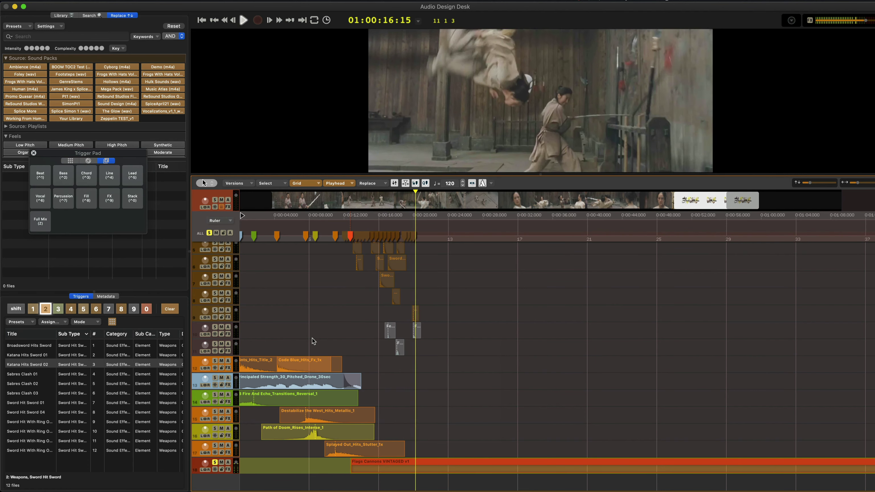
key(super+r)
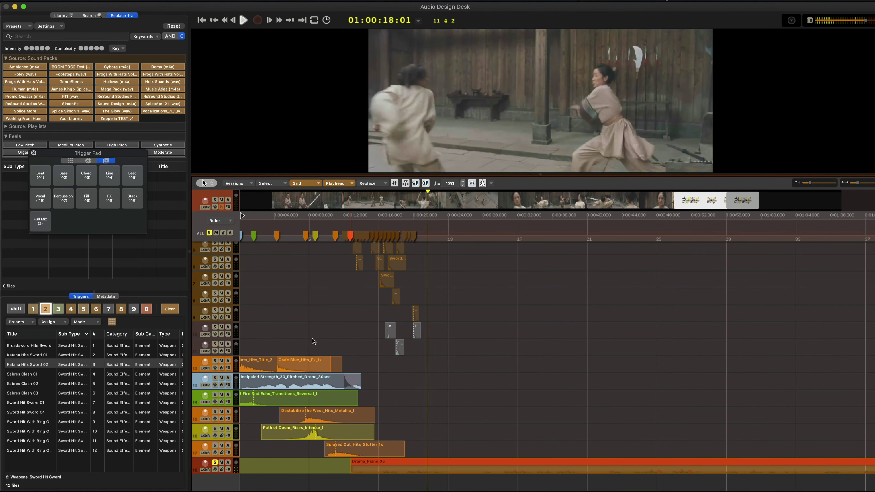
key(super+r)
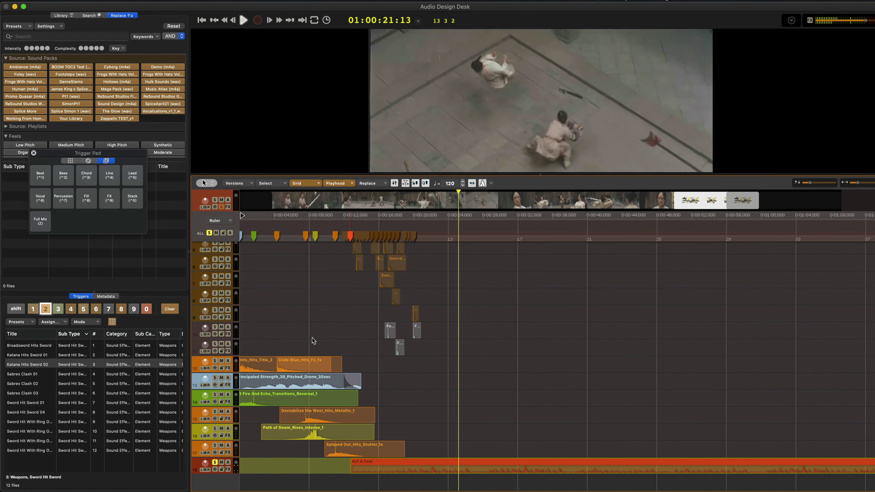
key(super+r)
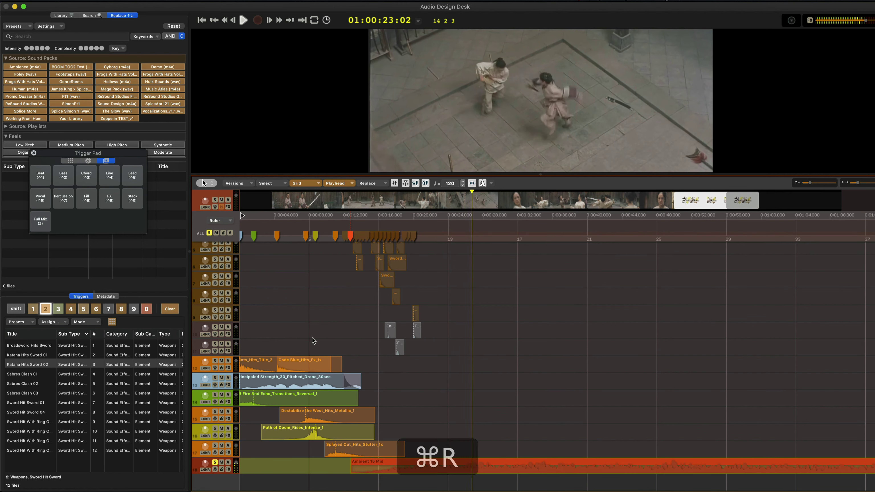
drag(72, 153, 73, 180)
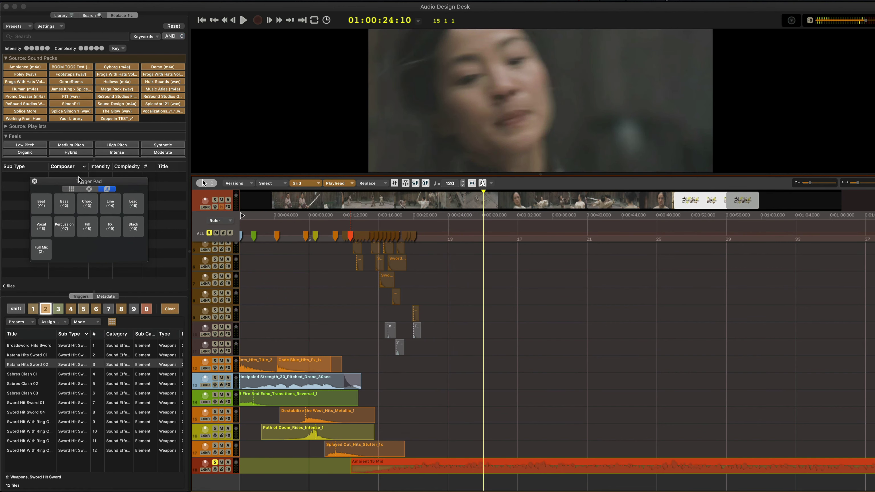
- Filter to the Action genre and cycle five replacements, ending on You Can't Hide Short
scroll(72, 78, down, 5)
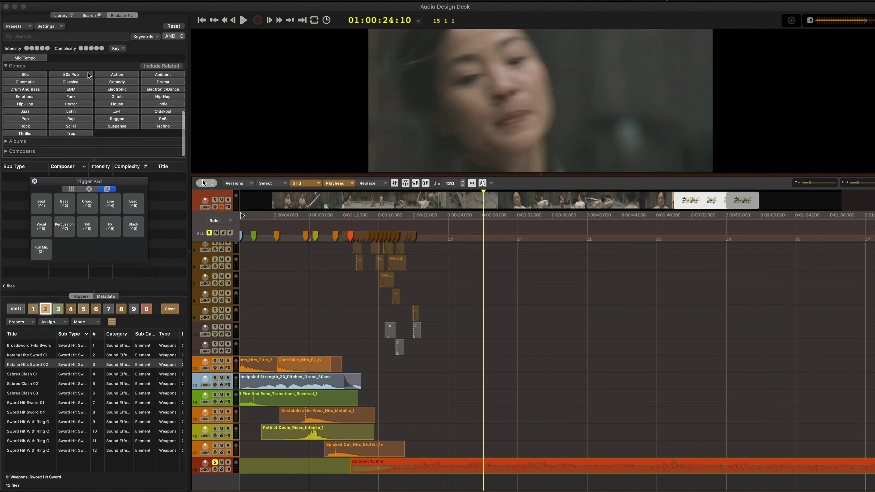
click(116, 75)
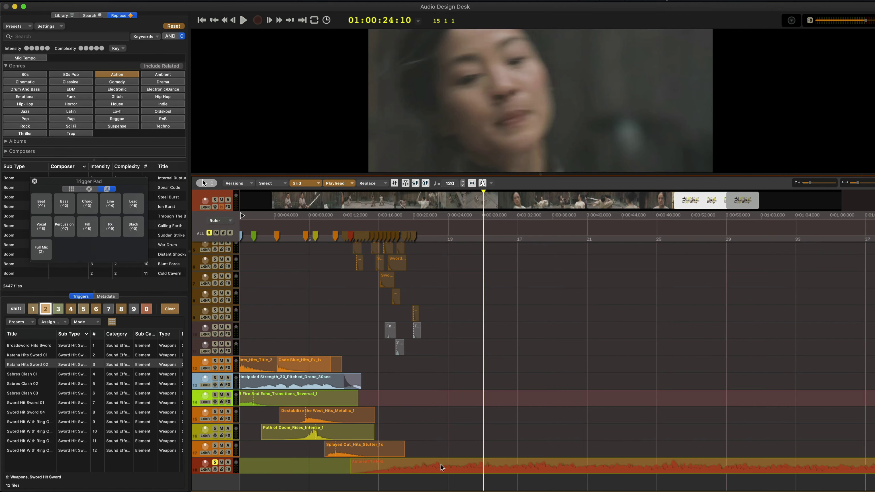
key(super+r)
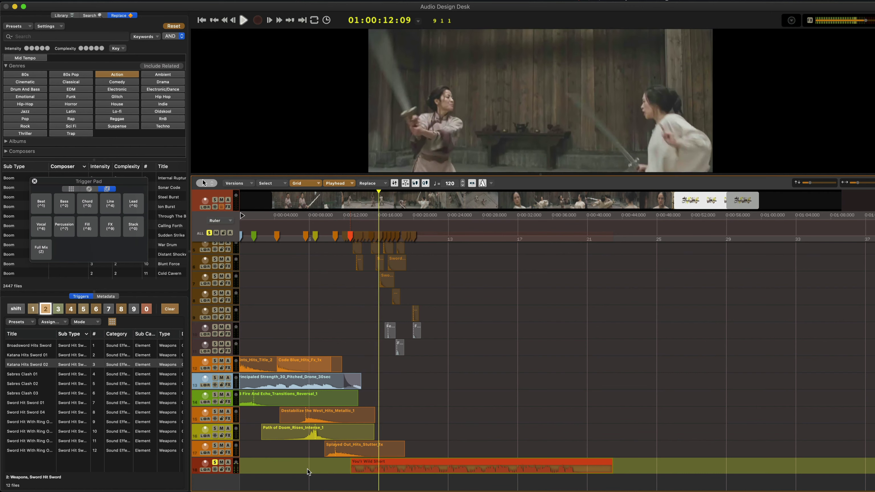
key(super+r)
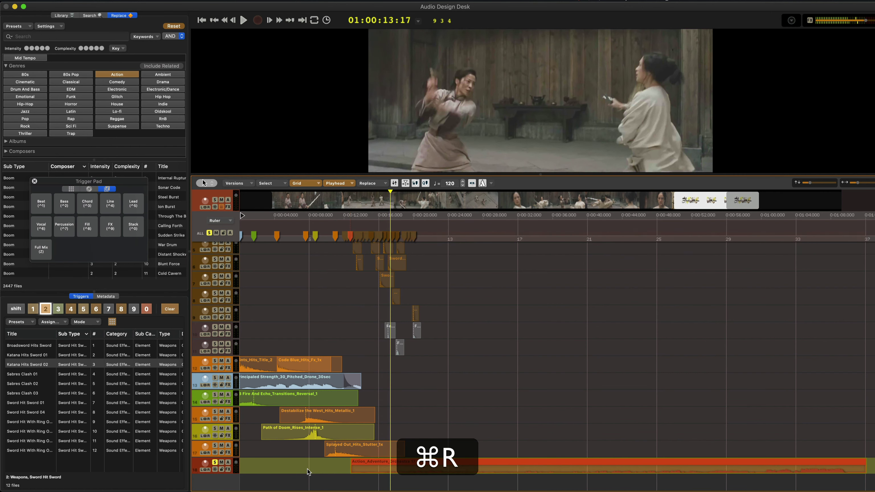
key(super+r)
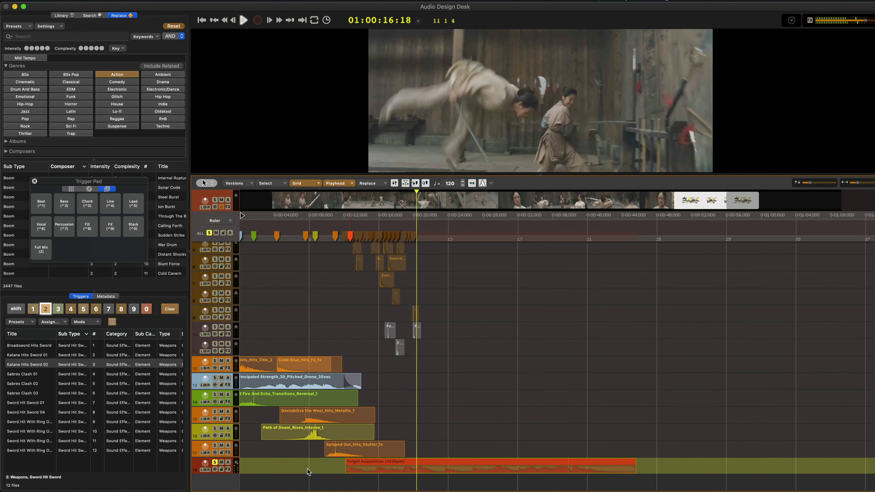
key(super+r)
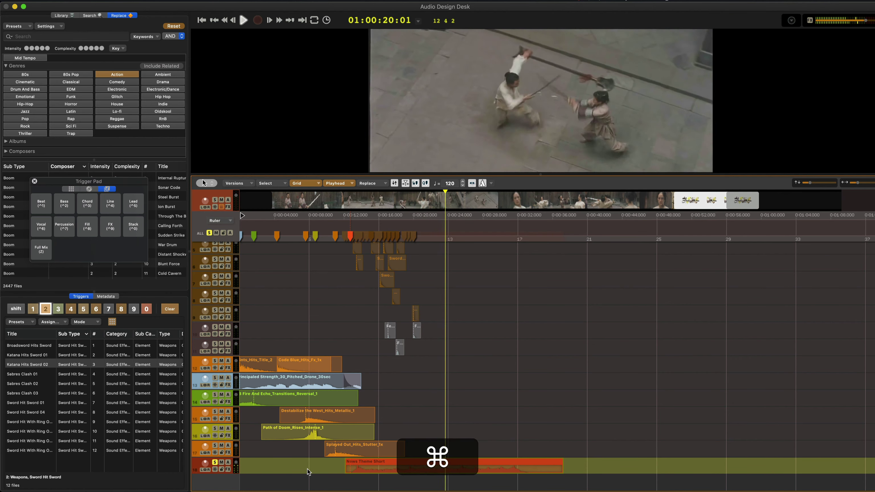
key(super+r)
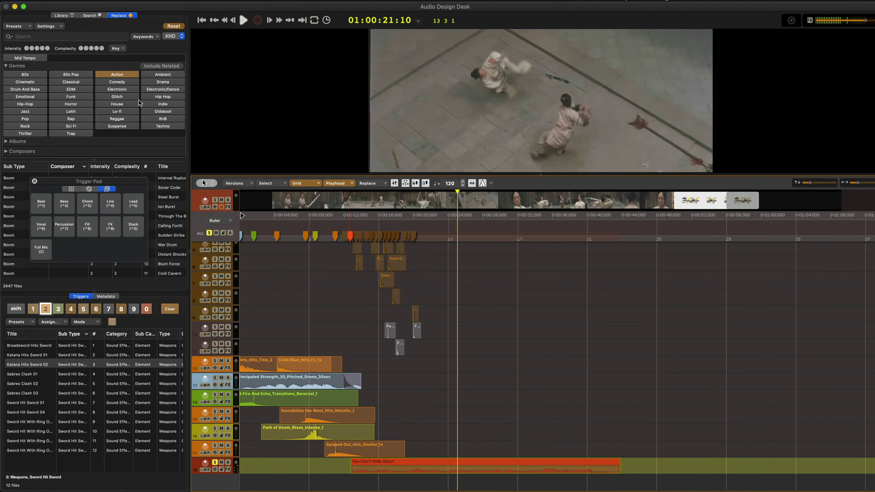
- Switch the genre filter to Comedy and try three Comedy replacements for the music cue
click(117, 75)
click(117, 82)
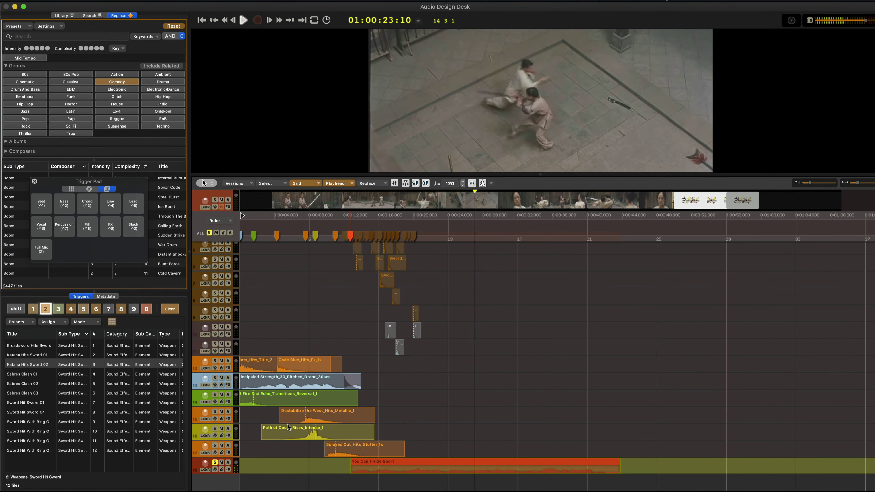
click(370, 465)
key(super+r)
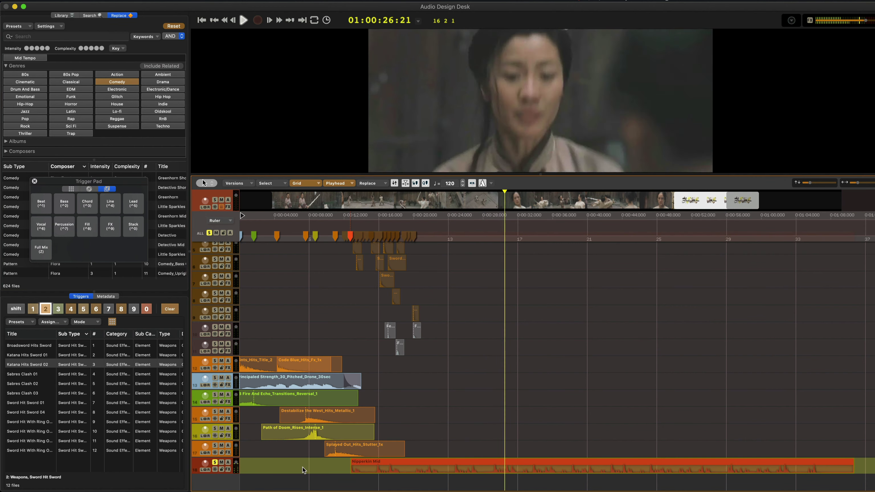
key(super+r)
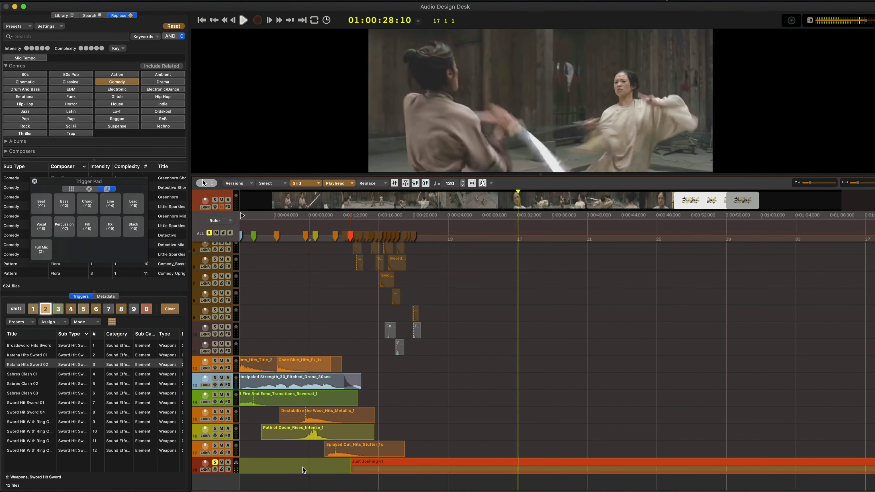
key(super+r)
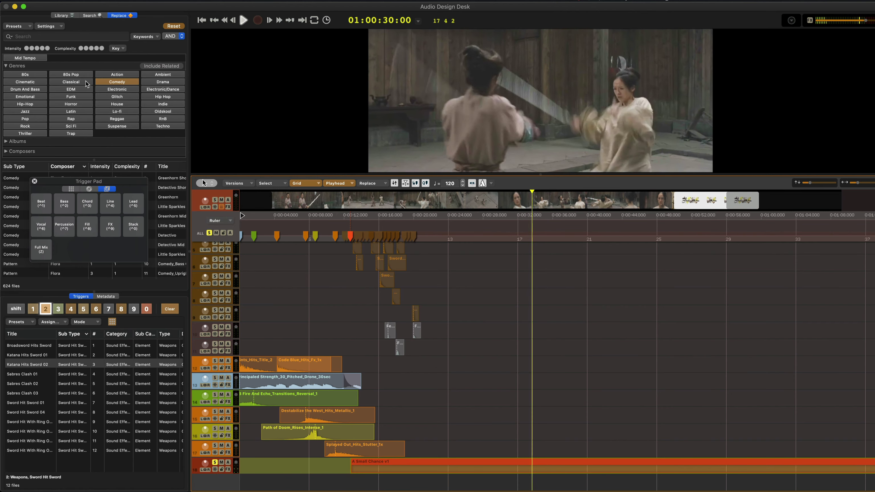
- Switch the filter to Drama and replace the cue until it becomes A Thousand Nights Mid
click(99, 84)
click(163, 81)
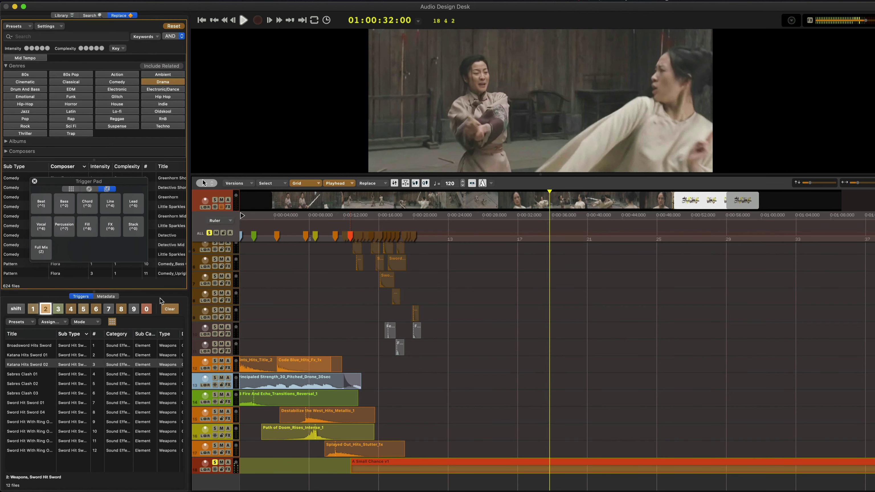
key(super+r)
click(344, 461)
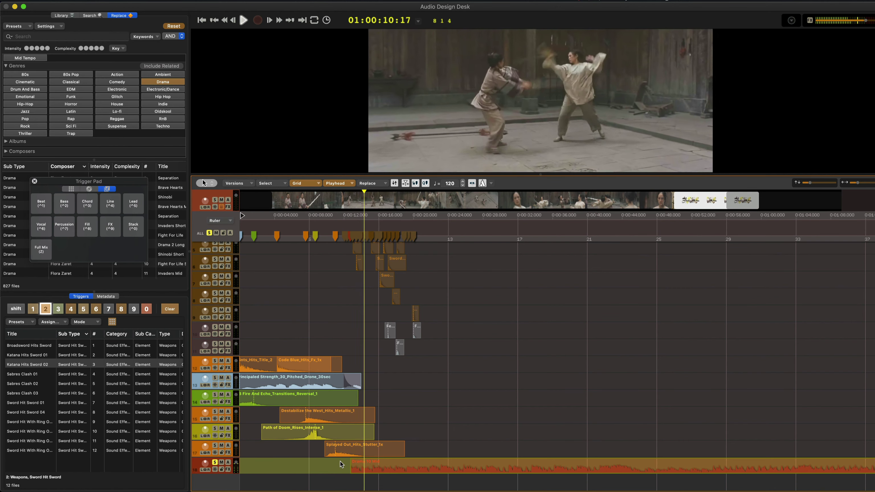
click(388, 469)
key(super+r)
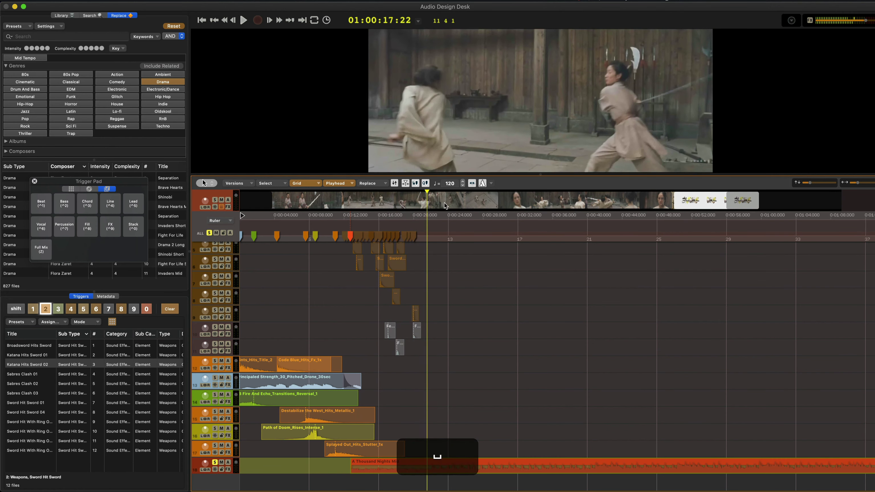
- Add a rise and a hit at the 44-second mark and cut the music off there
click(640, 202)
drag(641, 203, 659, 203)
key(r)
key(h)
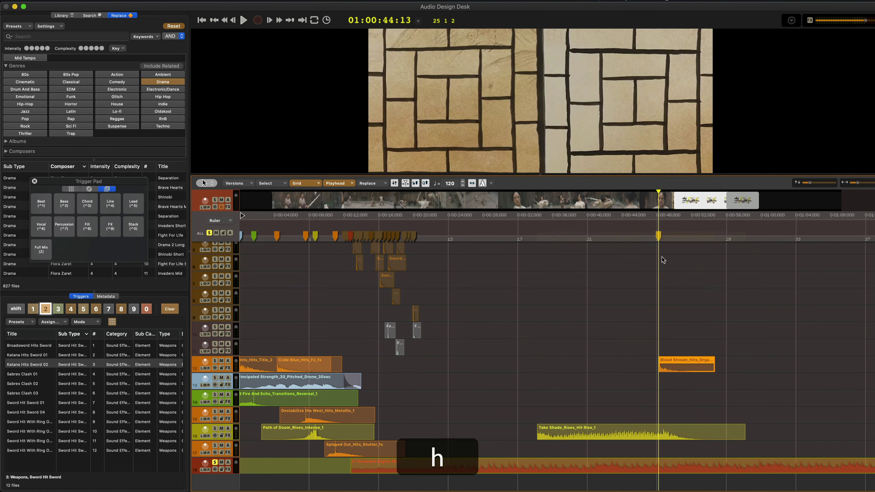
click(674, 471)
key(super+e)
key(super+BackSpace)
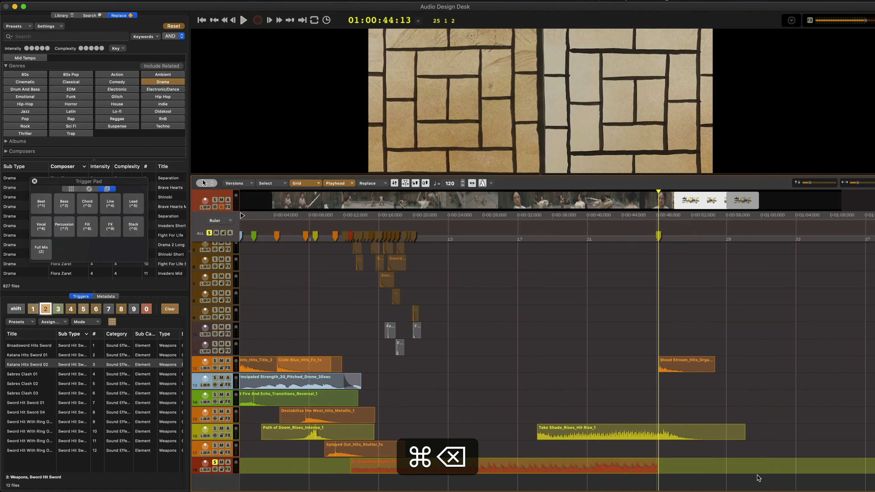
- Replace the rise with Everlasting Island_Rises_Intense_1, declining to loosen replacement settings
click(671, 437)
key(super+r)
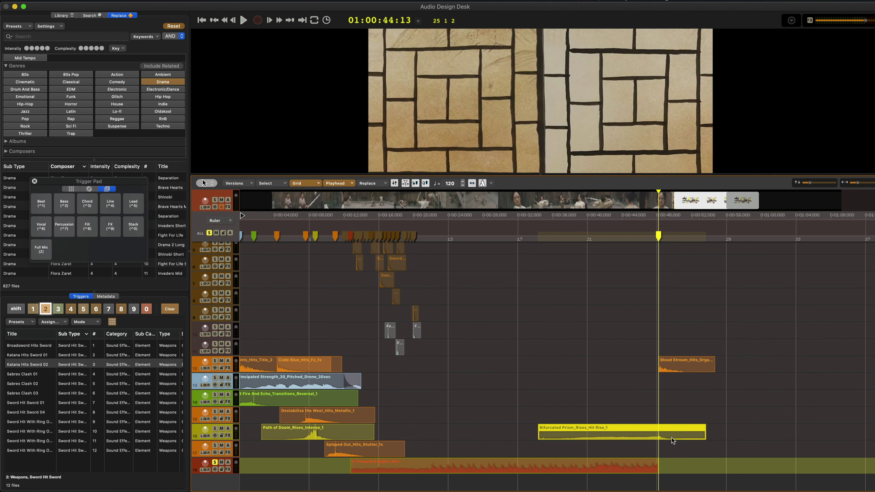
key(super+Down)
key(super+Down)
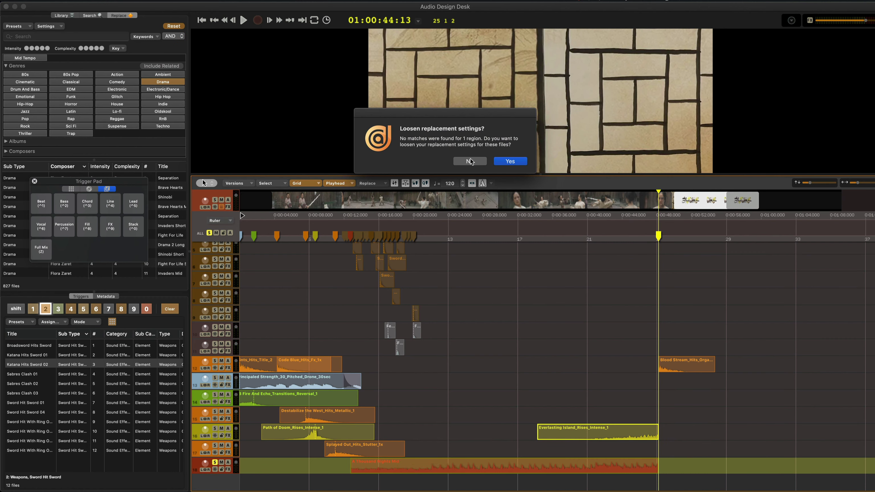
click(470, 161)
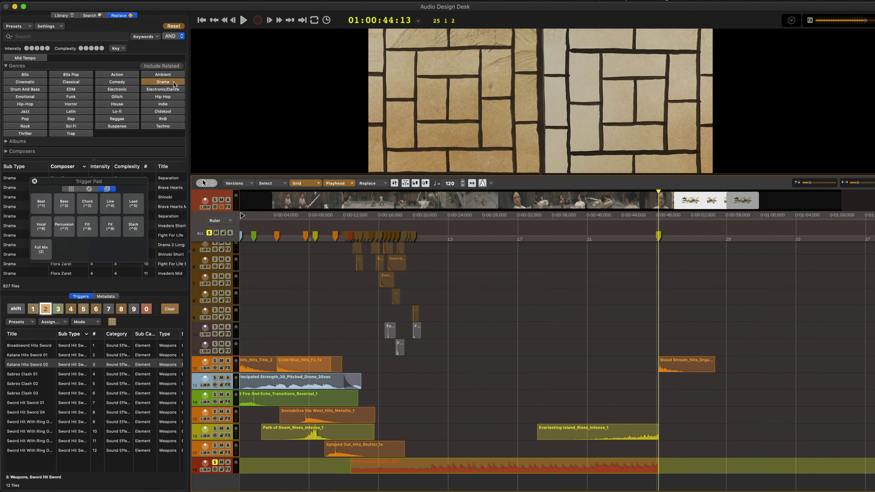
- Swap the ending rise for a shorter Oxygenate clip and preview the ending
click(158, 82)
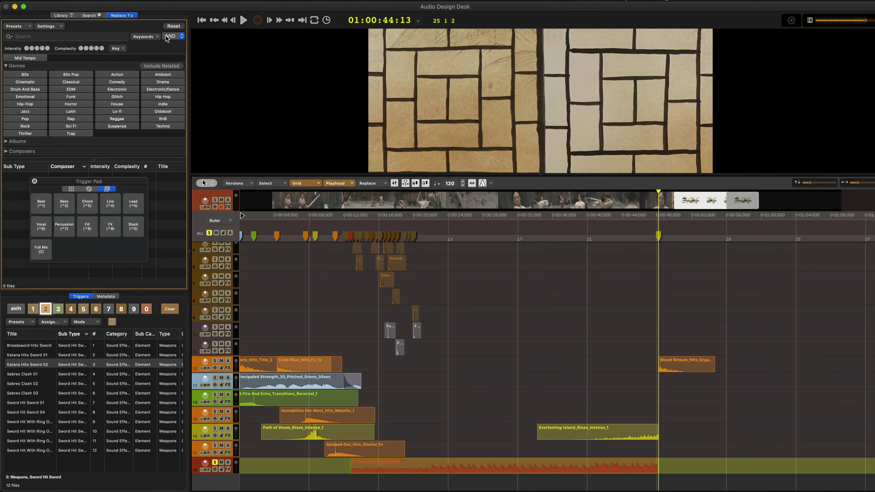
click(595, 432)
key(super+Down)
key(super+Down)
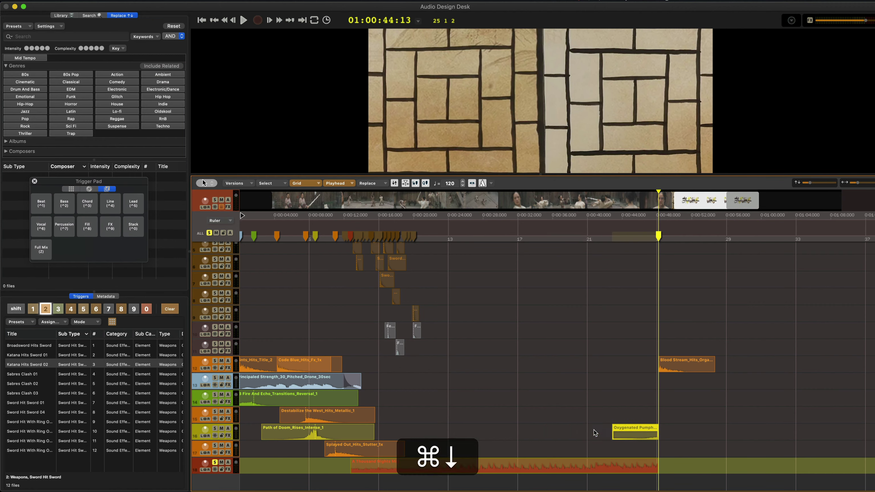
click(635, 225)
key(space)
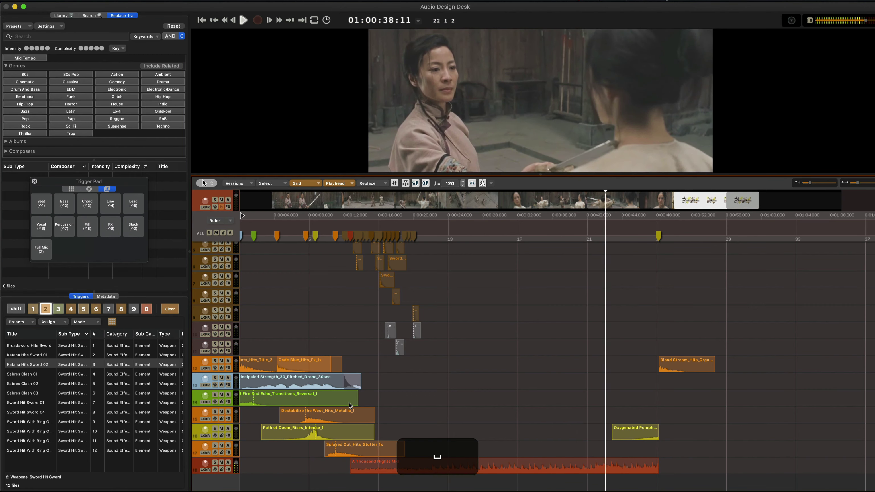
click(619, 435)
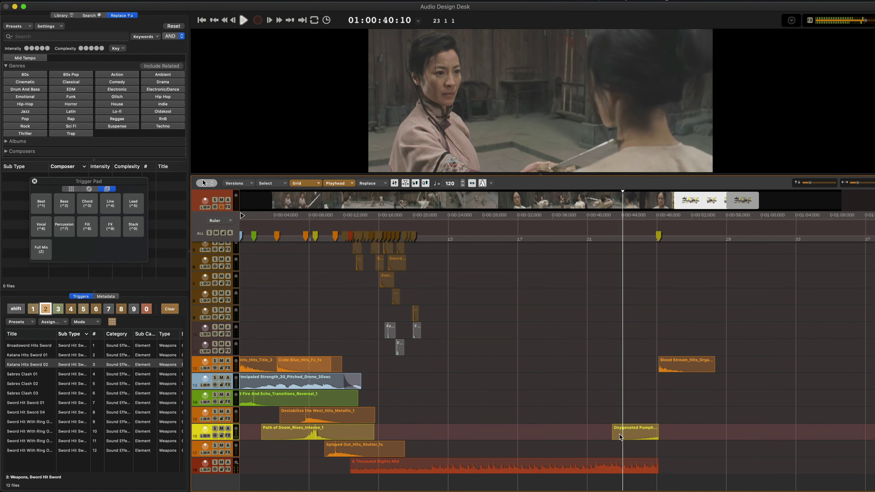
- Boost the rise by +6 dB and preview the ending with the Whoosh K transition
key(shift+Up)
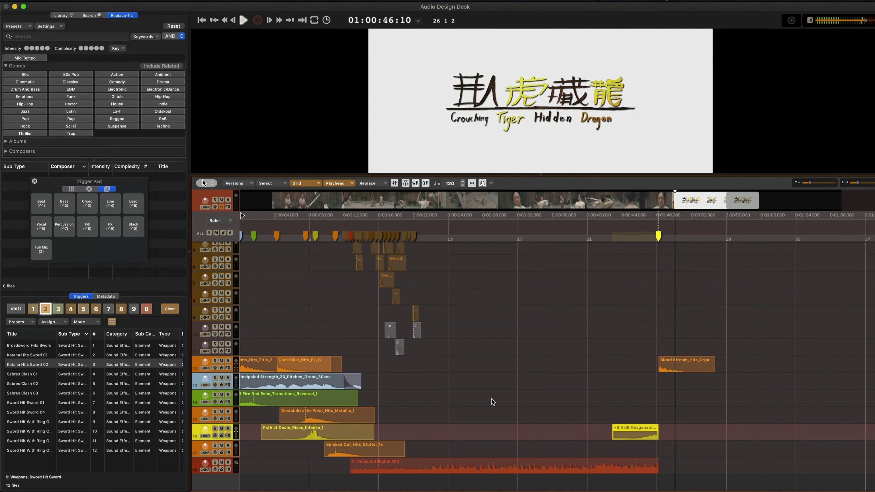
key(Up)
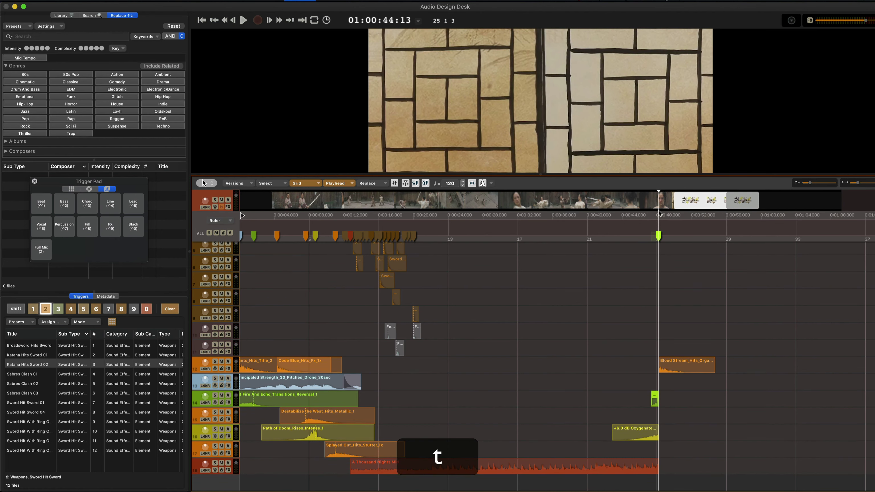
key(space)
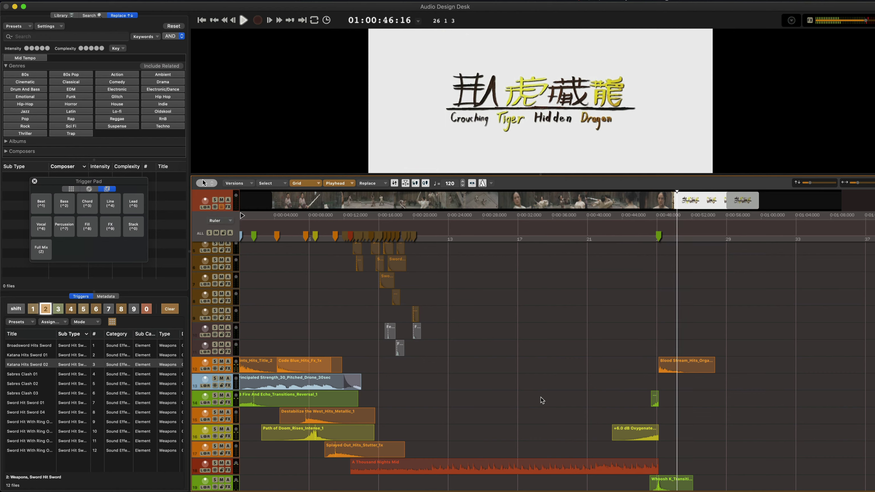
key(space)
scroll(537, 366, down, 1)
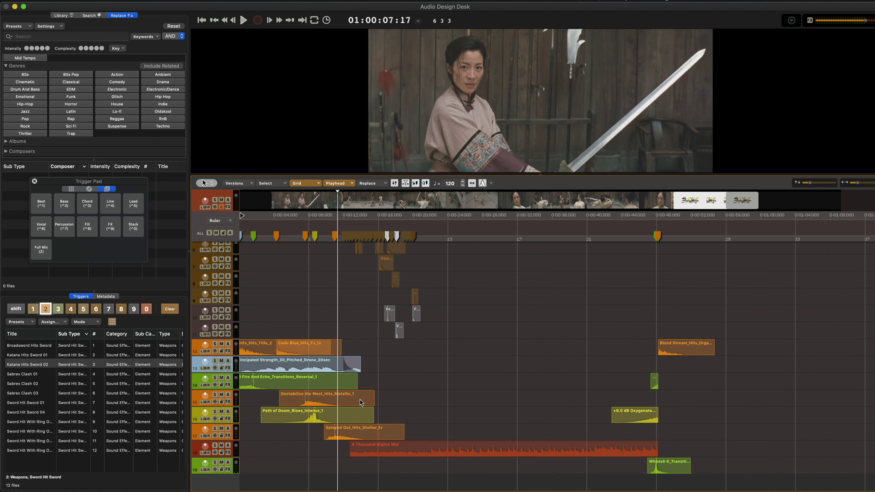
key(shift+g)
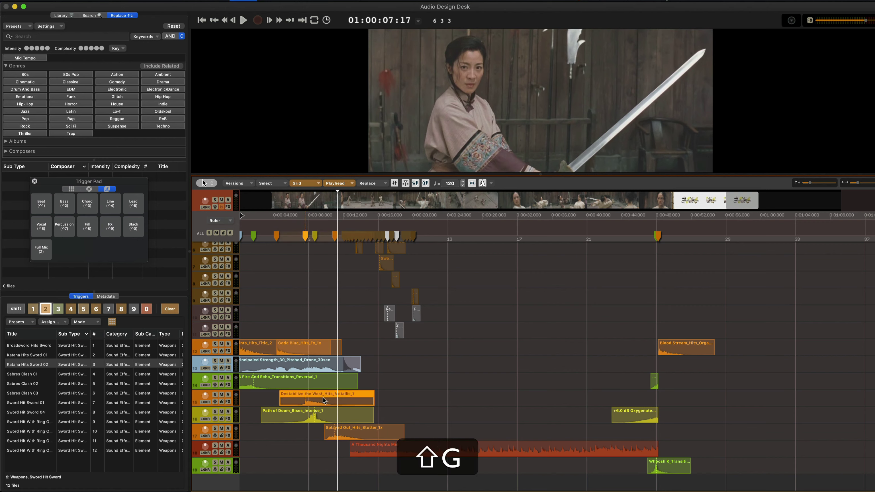
key(shift+g)
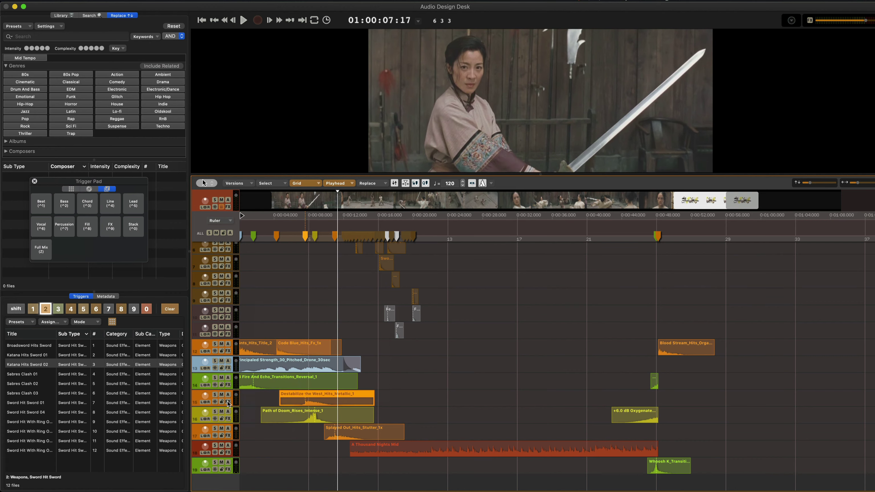
double_click(468, 455)
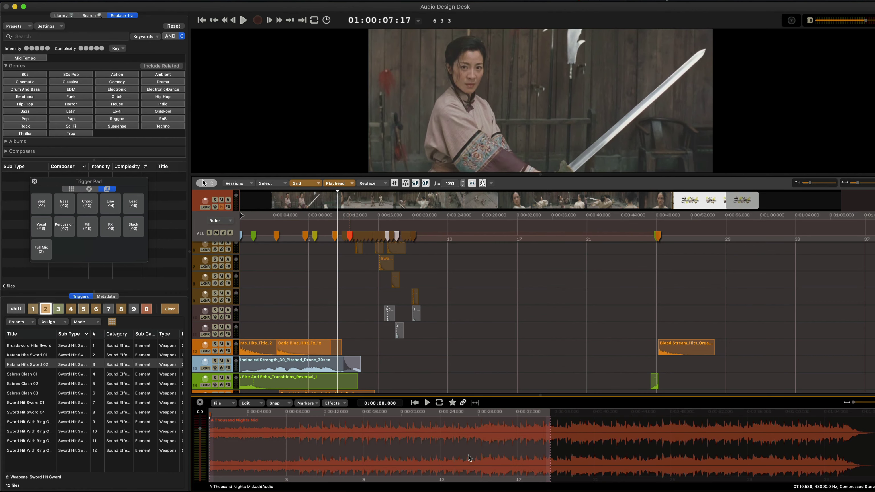
click(199, 402)
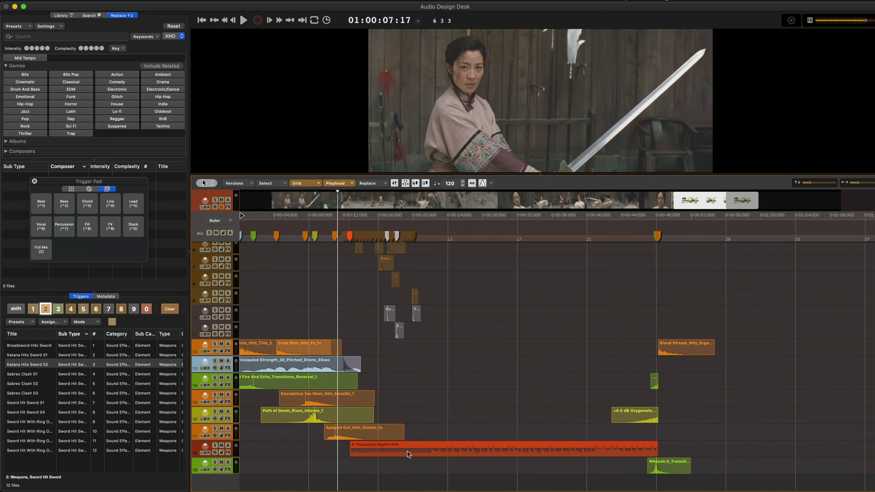